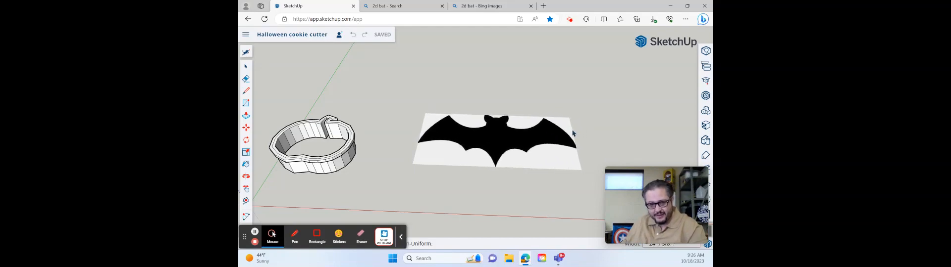
- Finish sizing and place the bat reference image flat on the ground beside the pumpkin cookie cutter
left_click(569, 133)
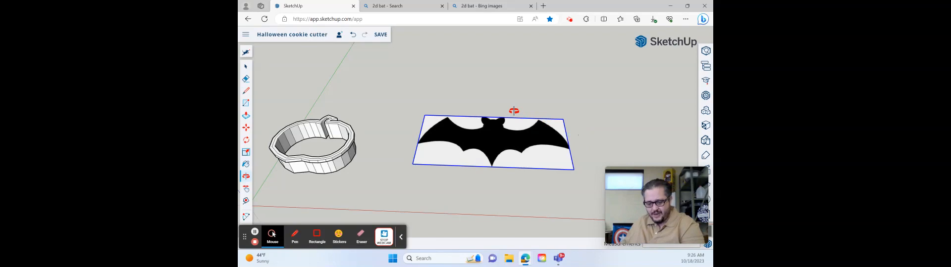
middle_click_drag(511, 112, 515, 183)
scroll(518, 128, "up", 3)
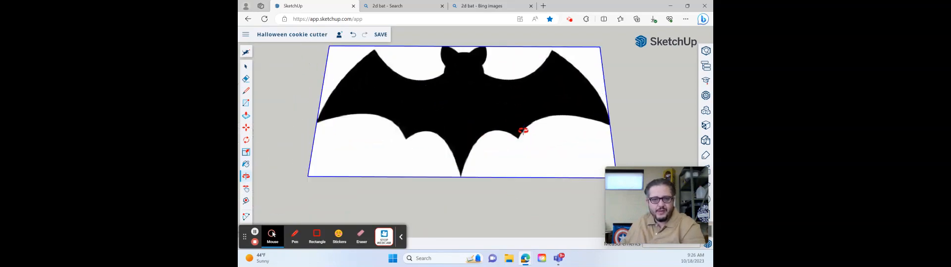
scroll(502, 100, "down", 3)
scroll(484, 89, "down", 1)
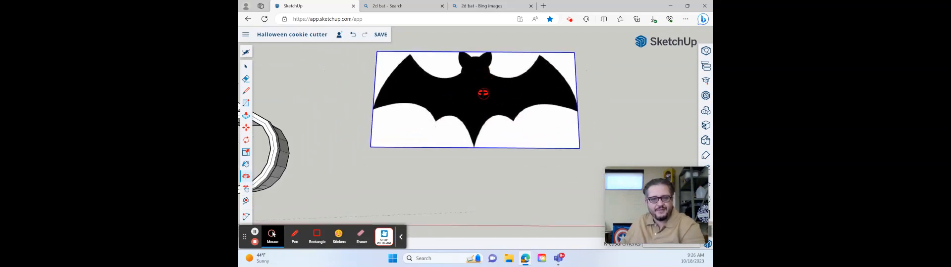
key("space")
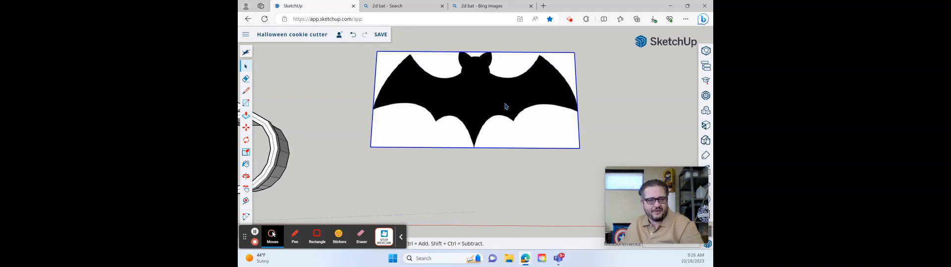
left_click(580, 107)
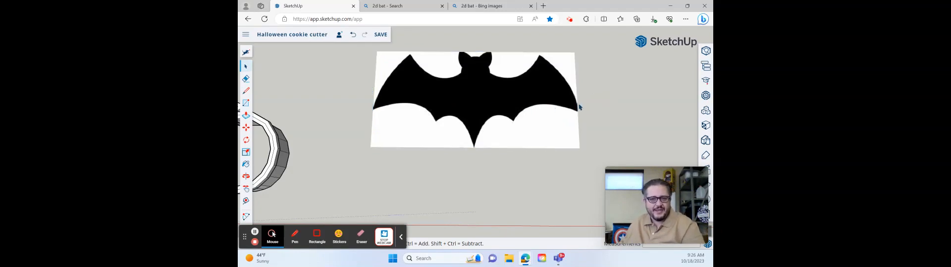
left_click(479, 95)
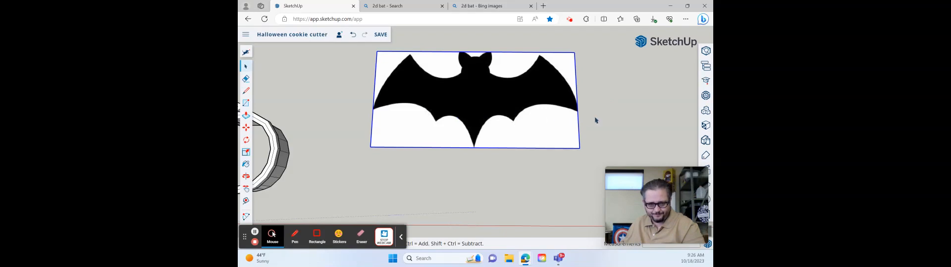
left_click(597, 119)
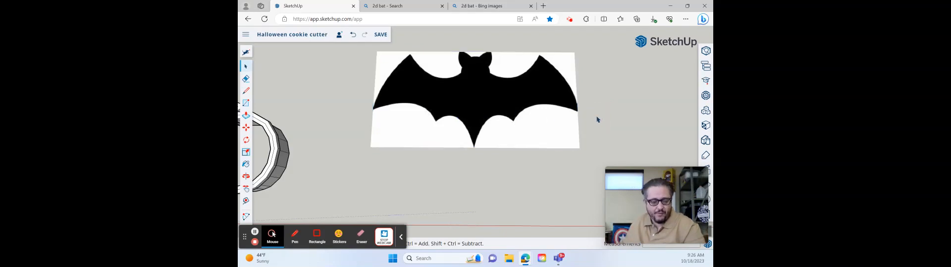
- Draw a two-point arc along the left wing's outer edge, from its lower tip to its upper tip, bulged to follow the silhouette
scroll(463, 75, "up", 2)
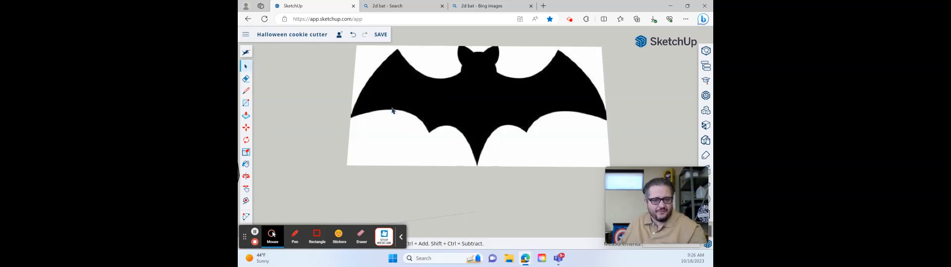
key("a")
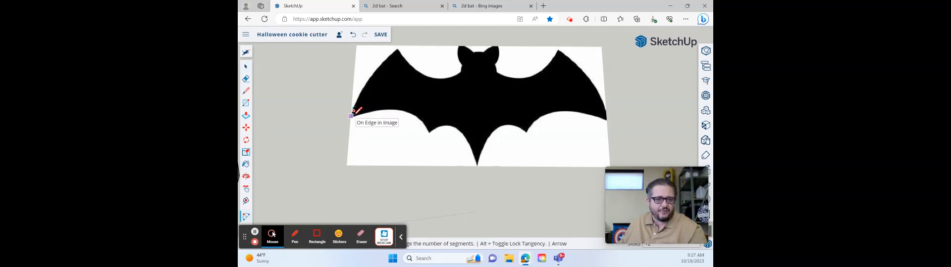
scroll(353, 111, "up", 3)
scroll(353, 111, "up", 3)
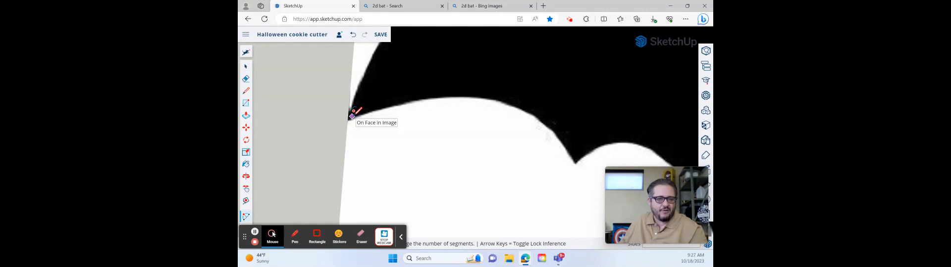
left_click(352, 116)
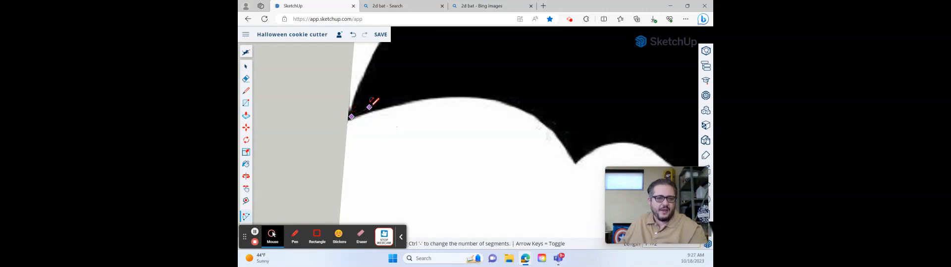
scroll(374, 101, "down", 5)
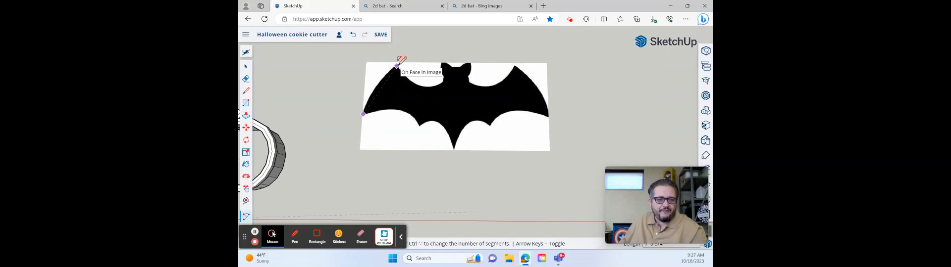
left_click(396, 65)
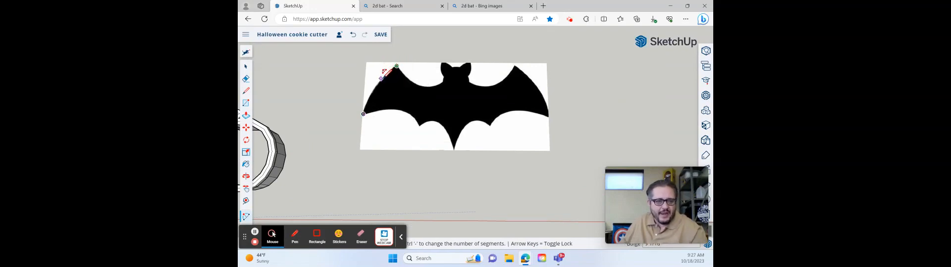
scroll(381, 77, "up", 2)
scroll(386, 75, "up", 1)
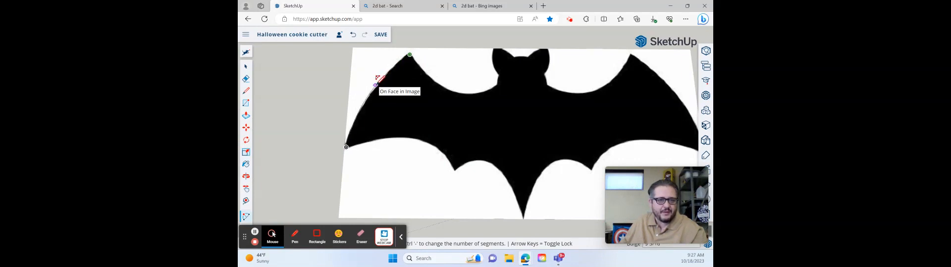
scroll(375, 82, "up", 5)
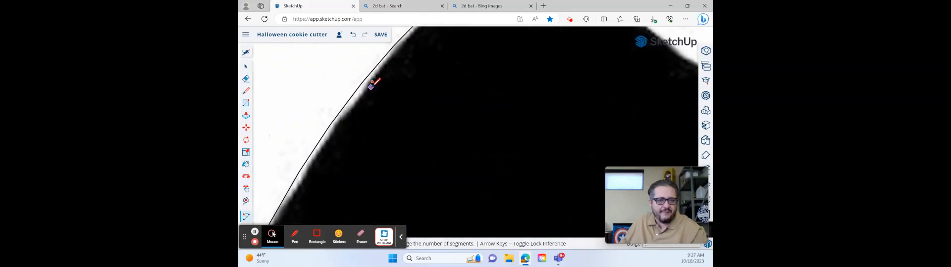
scroll(371, 85, "down", 4)
- Select the new arc and check how closely it follows the left wing's outer edge
key("space")
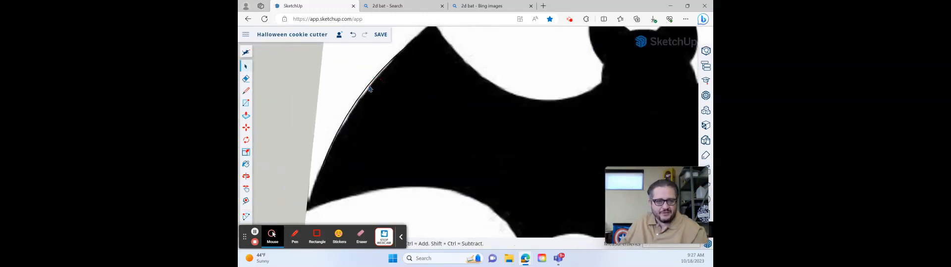
left_click(369, 88)
scroll(386, 84, "down", 2)
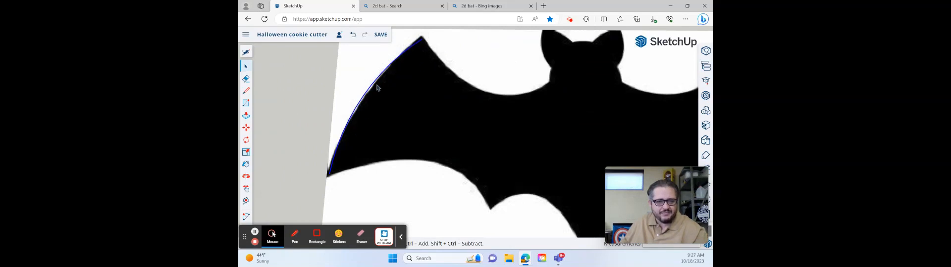
left_click(470, 63)
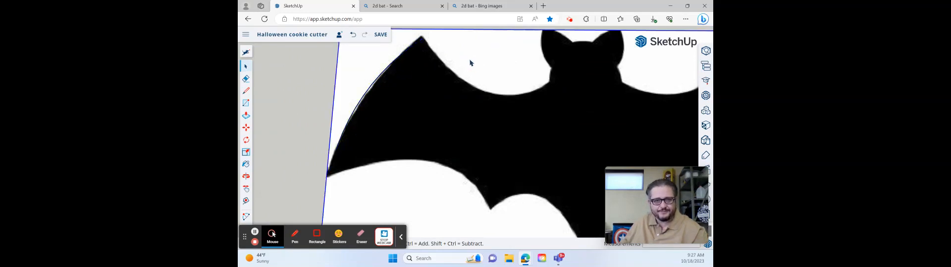
scroll(425, 75, "up", 1)
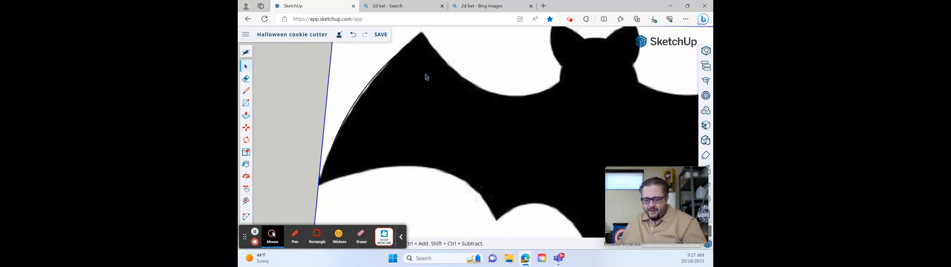
- Trace three connected line segments from the arc's upper endpoint down the concave edge between the left wing tip and the head
key("l")
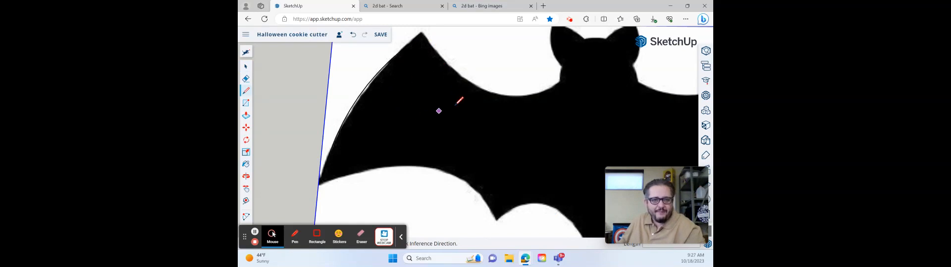
left_click(422, 35)
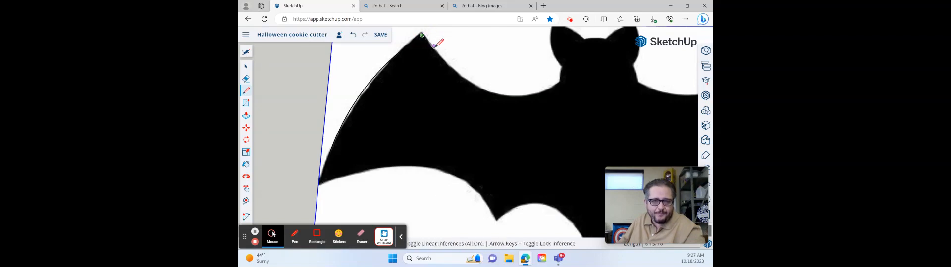
scroll(438, 52, "up", 3)
left_click(438, 53)
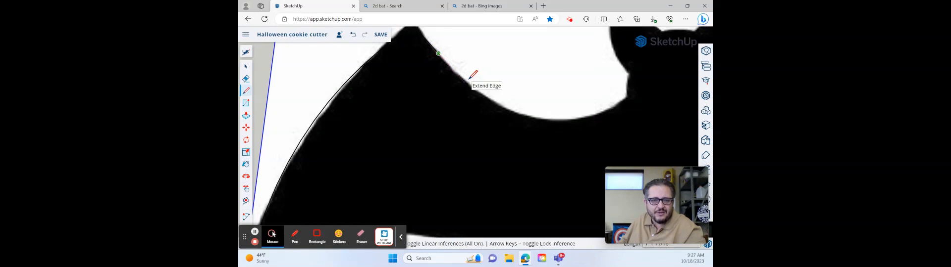
scroll(470, 78, "up", 3)
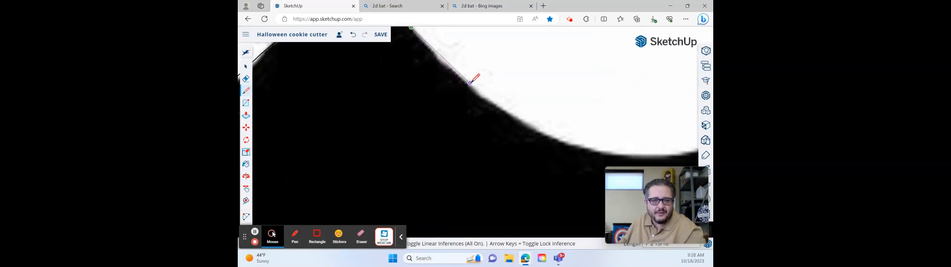
left_click(469, 82)
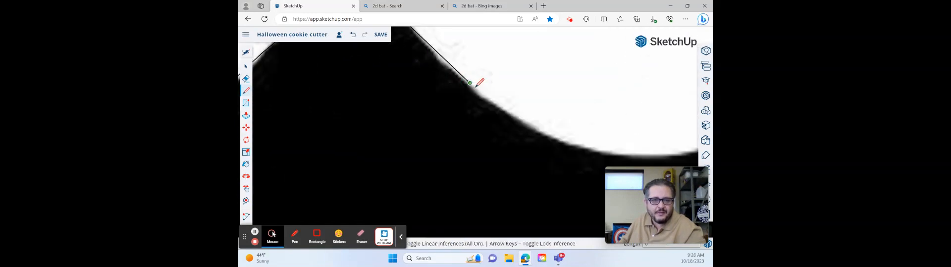
left_click(505, 107)
- Continue the line trace with three more segments, reaching the lowest part of the concave edge between wing and head
scroll(510, 113, "down", 2)
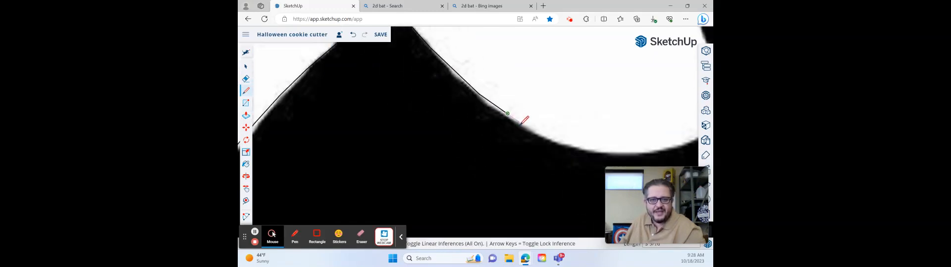
scroll(524, 121, "down", 3)
scroll(534, 123, "up", 3)
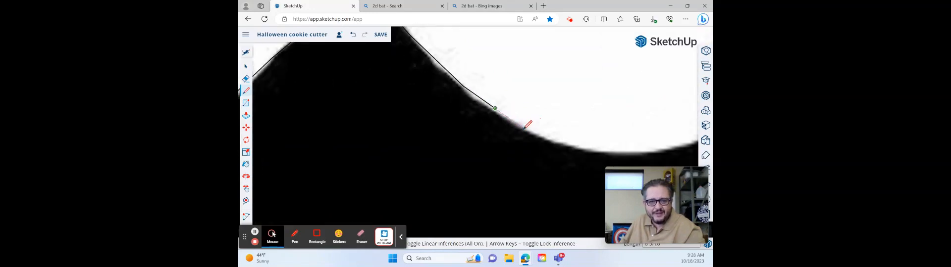
scroll(525, 127, "up", 3)
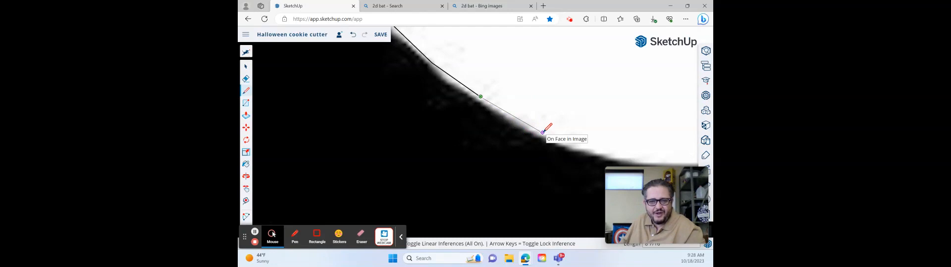
left_click(544, 132)
scroll(544, 131, "down", 5)
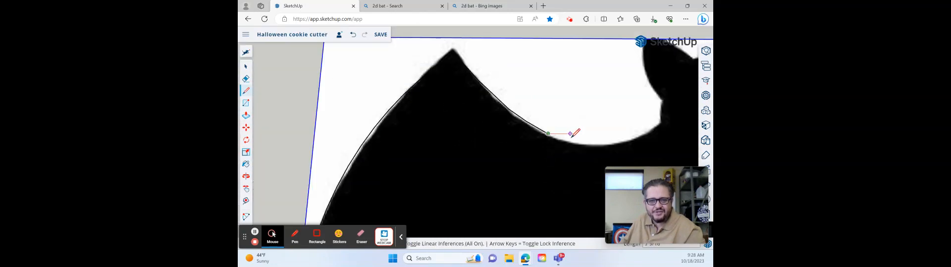
scroll(571, 135, "up", 5)
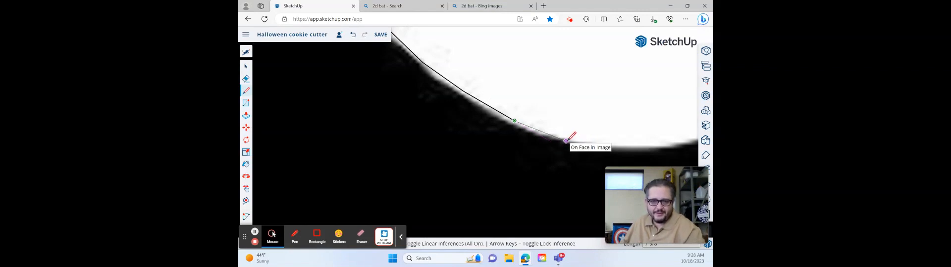
left_click(566, 141)
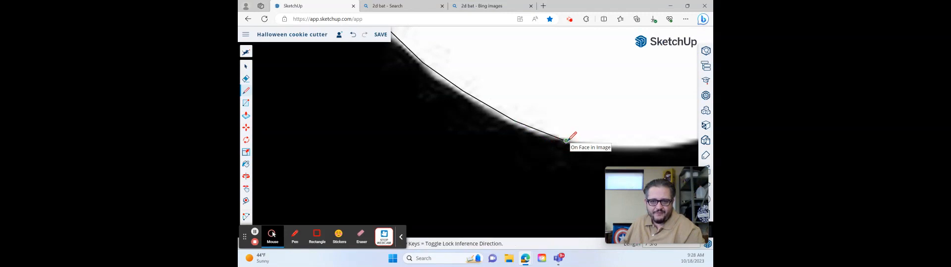
left_click(612, 150)
- Add a line segment parallel to the red axis across the lowest part of the concave wing edge
scroll(616, 148, "down", 3)
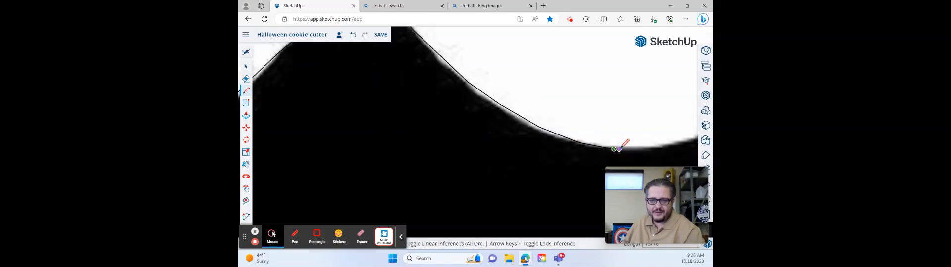
scroll(615, 146, "down", 5)
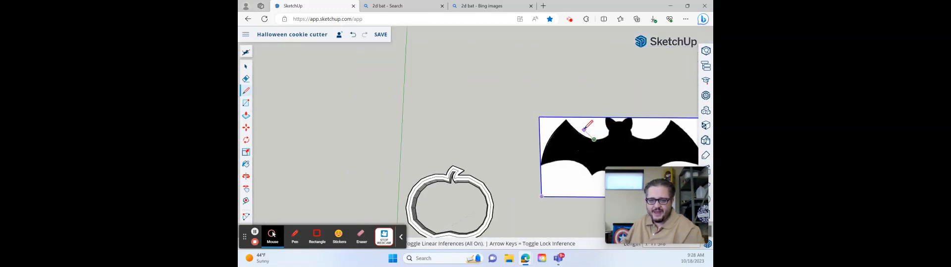
scroll(608, 128, "up", 1)
scroll(594, 136, "up", 8)
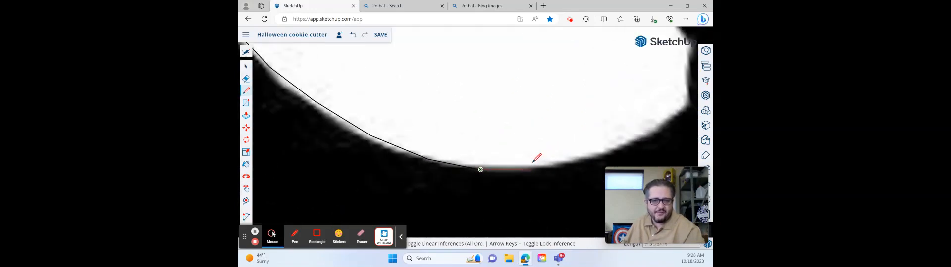
scroll(526, 170, "up", 1)
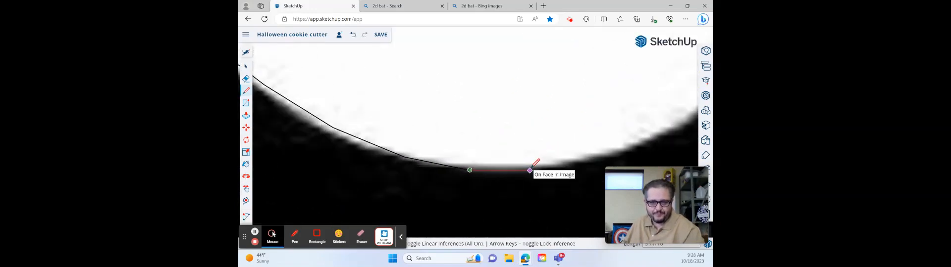
left_click(529, 171)
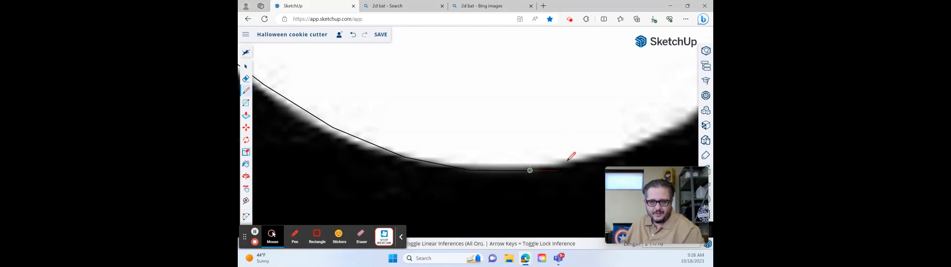
- Trace three line segments from the lowest part of the concave wing edge up to the corner where the wing meets the neck
left_click(604, 155)
scroll(603, 154, "down", 1)
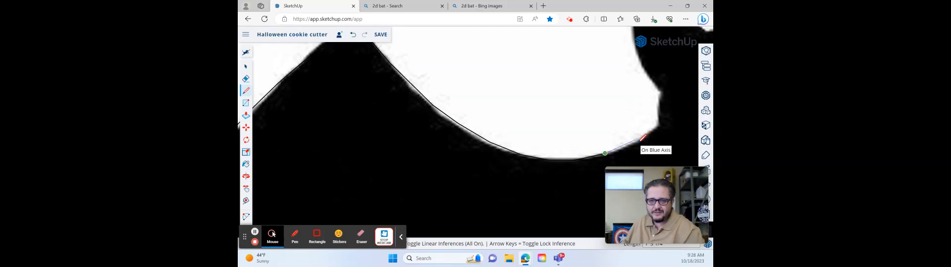
scroll(643, 137, "up", 2)
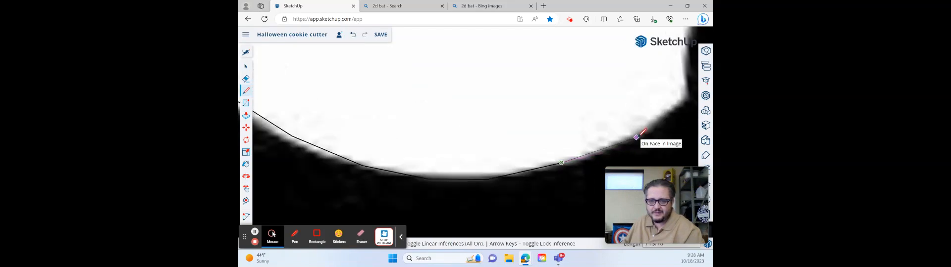
scroll(653, 127, "down", 2)
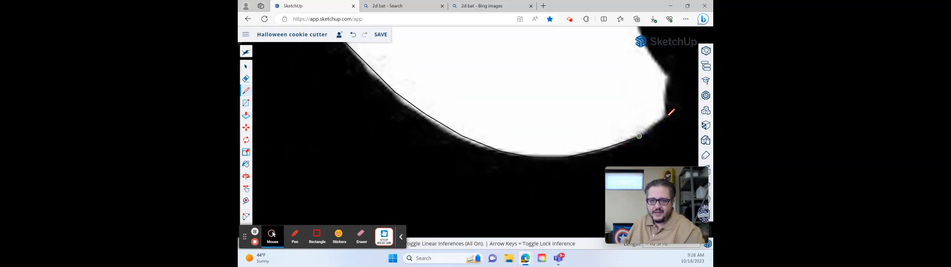
scroll(671, 111, "up", 2)
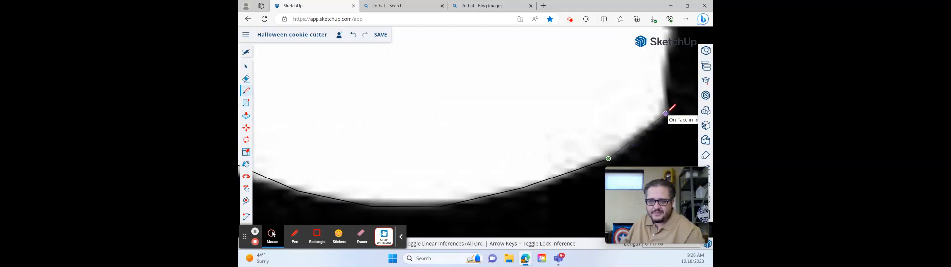
left_click(666, 113)
- Add a near-vertical line segment along the left side of the neck, up to the notch below the head
scroll(667, 112, "down", 3)
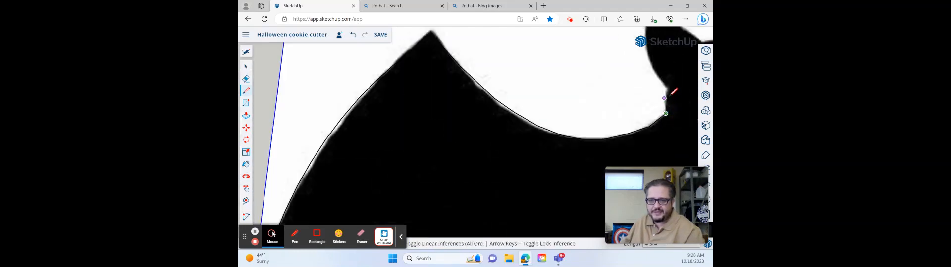
scroll(672, 85, "up", 3)
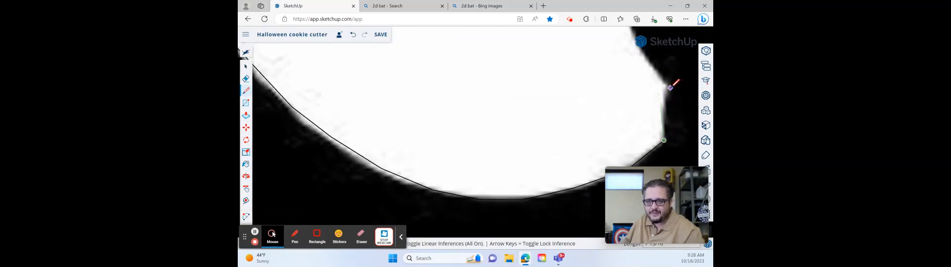
scroll(670, 83, "up", 2)
scroll(664, 84, "down", 5)
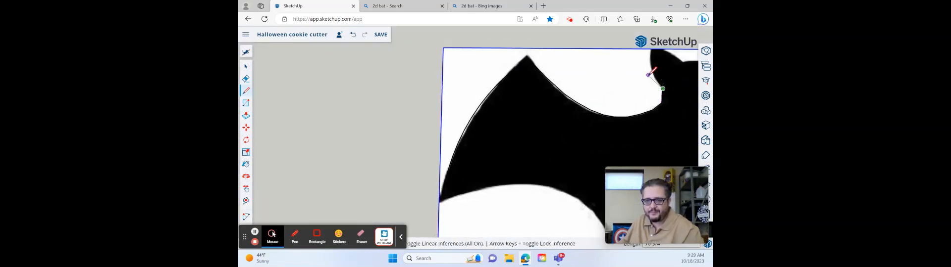
- Trace two short line segments from the neck notch up the lower left side of the head
scroll(663, 84, "up", 1)
scroll(662, 80, "up", 3)
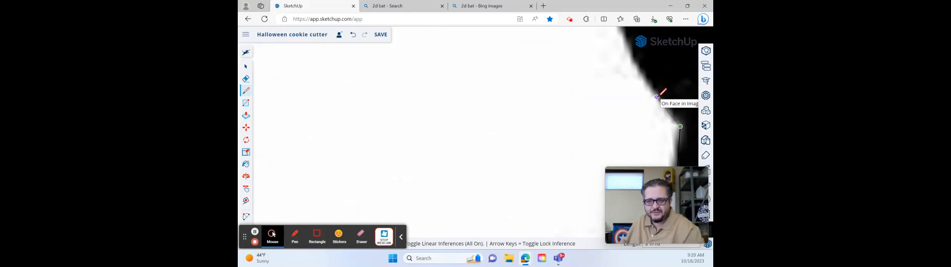
left_click(657, 97)
scroll(647, 77, "up", 1)
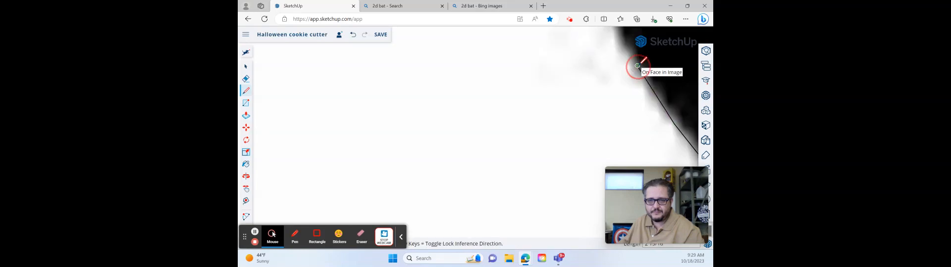
scroll(644, 57, "down", 4)
scroll(645, 56, "down", 6)
scroll(643, 49, "up", 7)
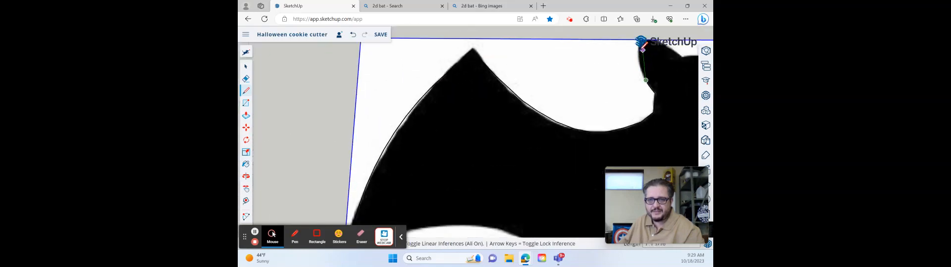
- Continue the line trace up the outer edge of the left ear to just below the reference image's upper border
scroll(644, 58, "up", 4)
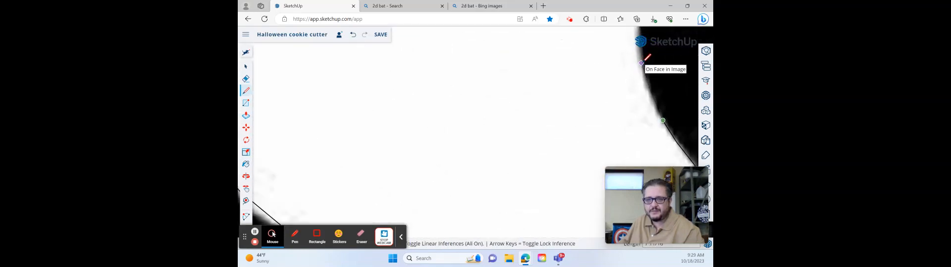
scroll(646, 55, "down", 3)
scroll(650, 42, "up", 3)
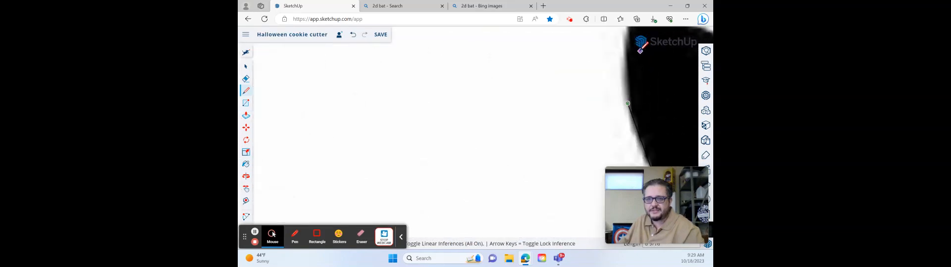
scroll(635, 47, "up", 2)
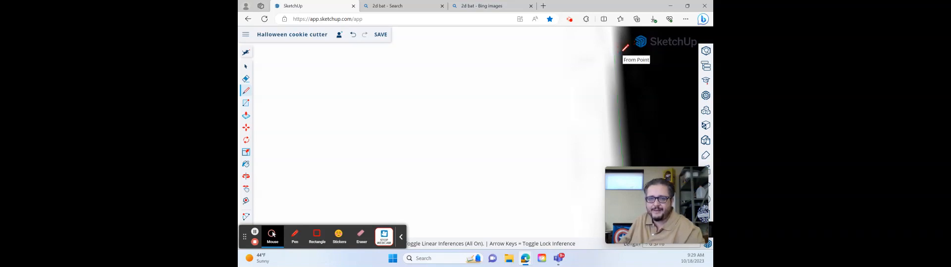
scroll(621, 49, "up", 2)
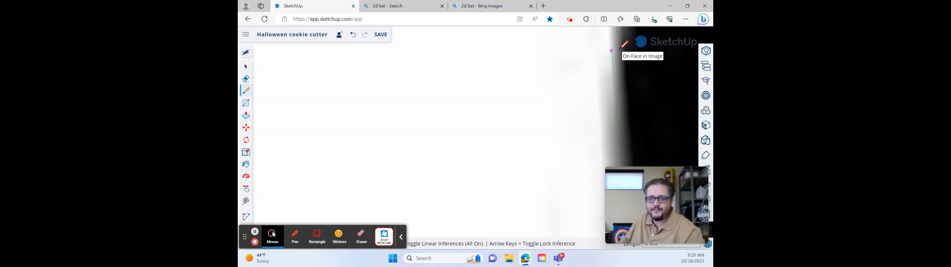
scroll(622, 47, "down", 5)
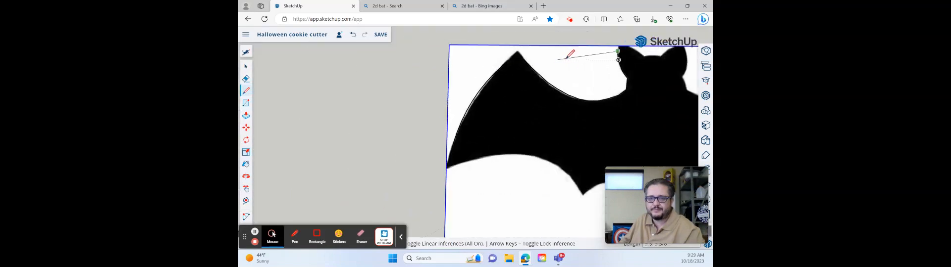
- Add a slanted segment to the tip of the left ear and a segment parallel to the red axis across its flat top
scroll(567, 58, "up", 4)
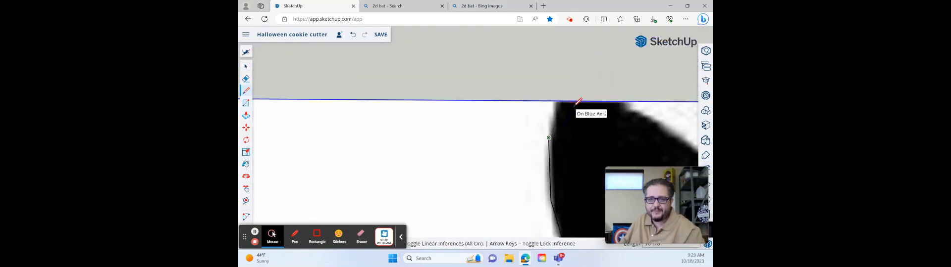
scroll(572, 106, "up", 4)
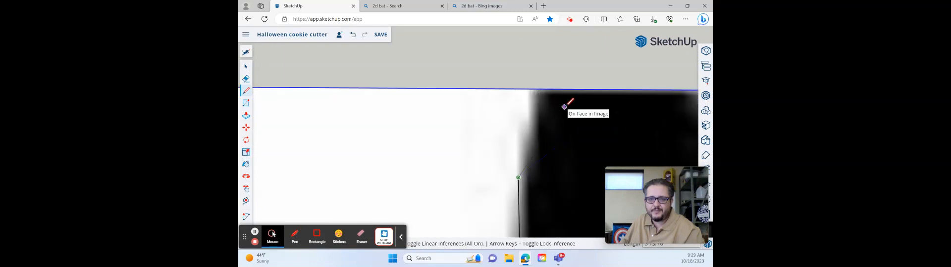
left_click(564, 107)
scroll(592, 106, "up", 2)
scroll(606, 105, "down", 4)
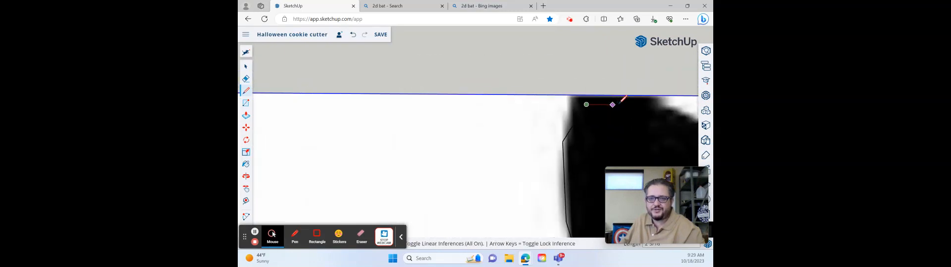
scroll(629, 103, "down", 2)
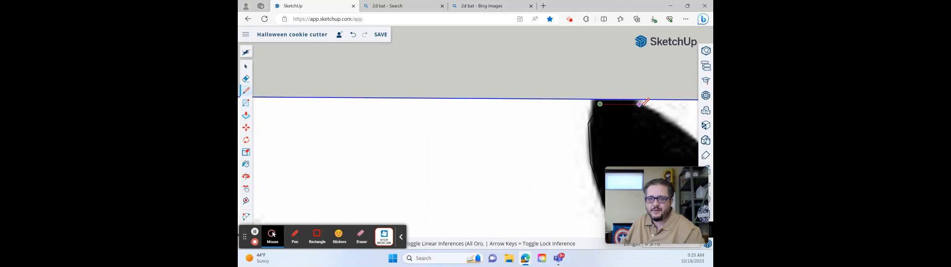
left_click(640, 104)
- Trace two line segments down the inner edge of the left ear to the corner at the top of the head
scroll(641, 105, "down", 2)
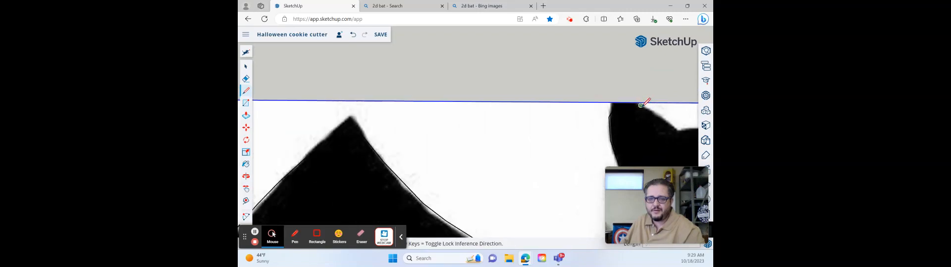
scroll(640, 104, "up", 5)
scroll(625, 104, "down", 4)
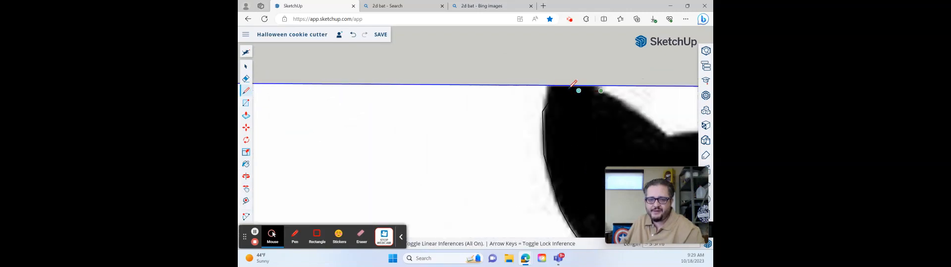
scroll(598, 92, "up", 3)
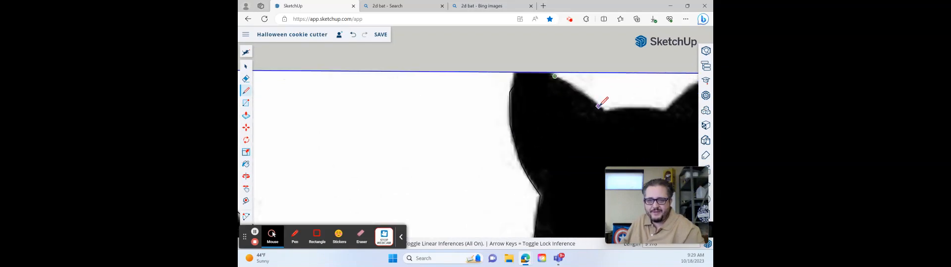
left_click(595, 102)
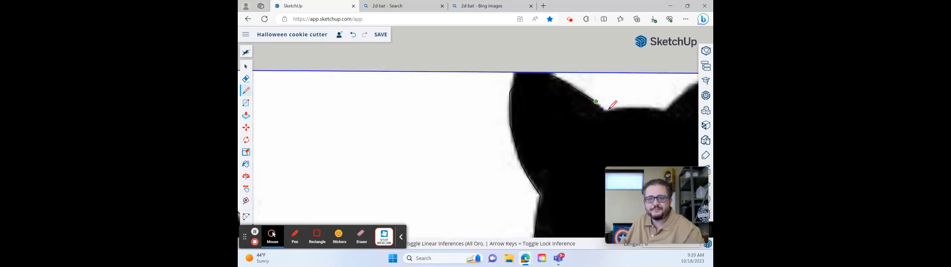
scroll(604, 109, "up", 4)
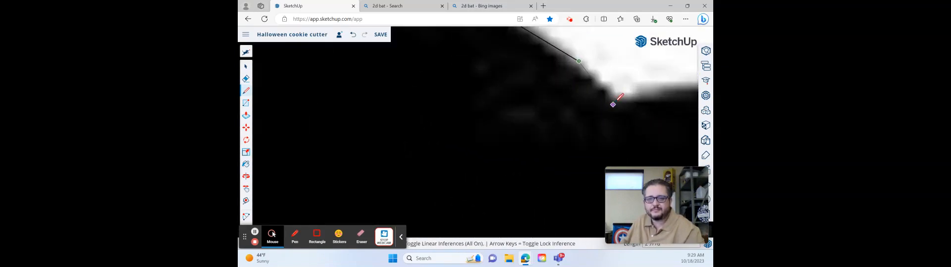
left_click(619, 95)
- Trace three line segments across the top of the head, with a long straight middle segment, ending at the right ear's inner corner
scroll(639, 98, "down", 4)
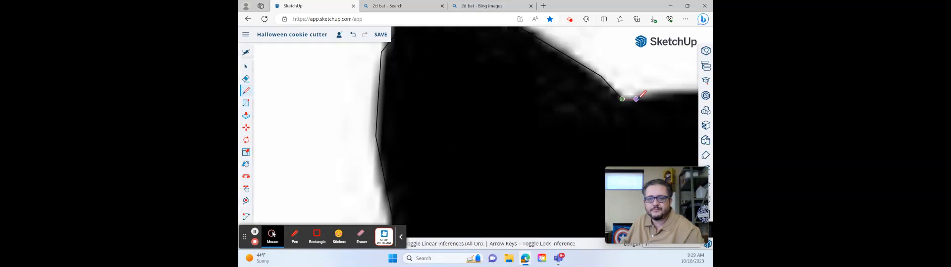
scroll(646, 98, "up", 4)
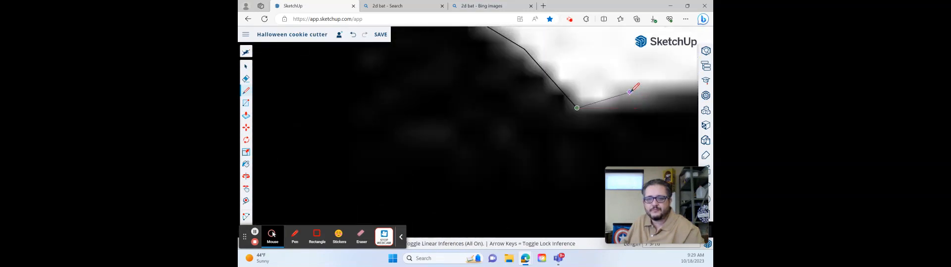
scroll(638, 91, "down", 6)
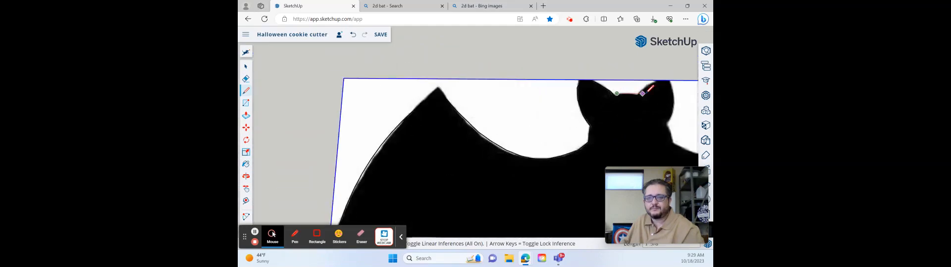
scroll(642, 92, "up", 3)
scroll(638, 92, "up", 3)
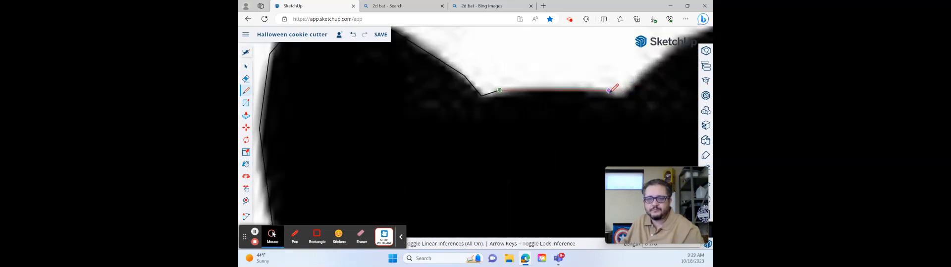
left_click(608, 91)
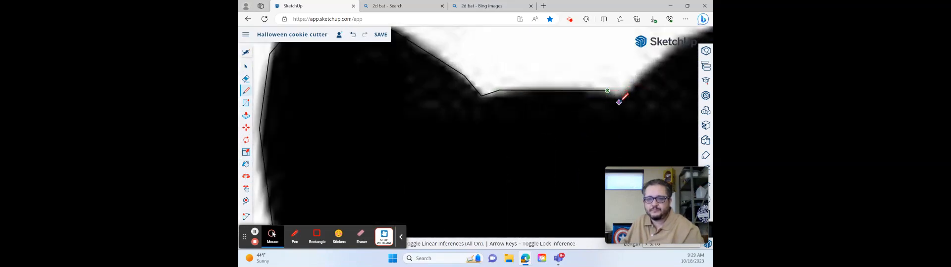
scroll(618, 102, "up", 2)
left_click(616, 95)
- Add a line segment from the right ear's inner corner up its inner edge to near the tip
scroll(632, 96, "down", 7)
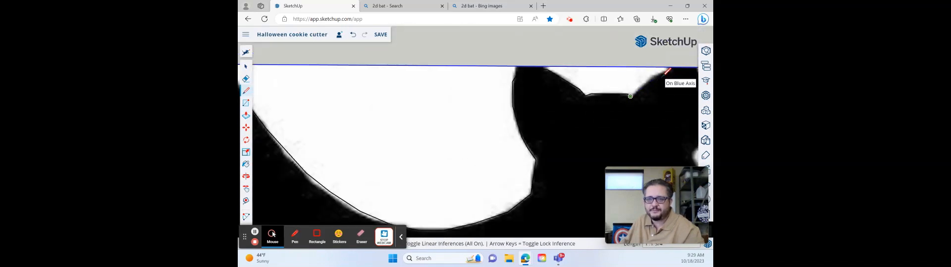
scroll(665, 74, "up", 4)
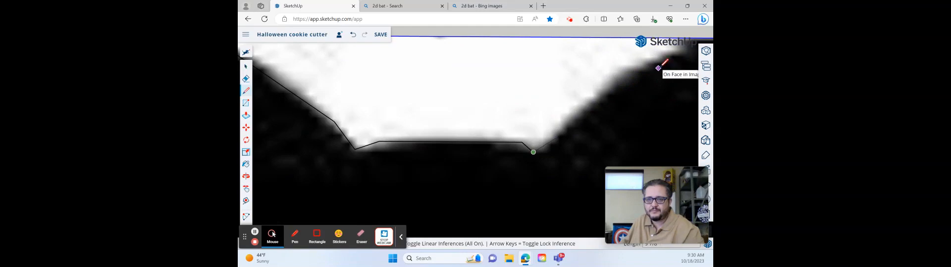
left_click(658, 68)
- Continue the line segments up the right ear's inner edge and around its tip to the outer edge
scroll(658, 68, "down", 5)
scroll(649, 79, "up", 4)
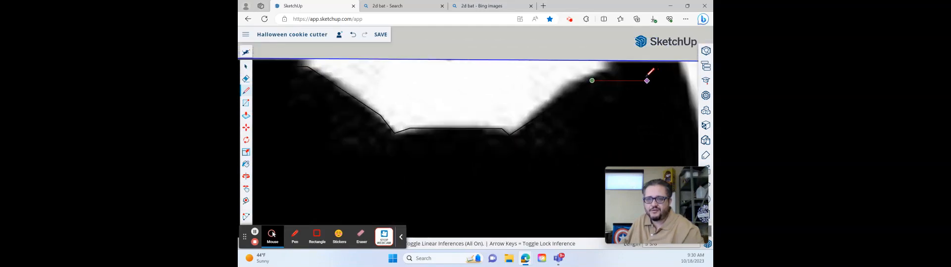
scroll(618, 67, "up", 2)
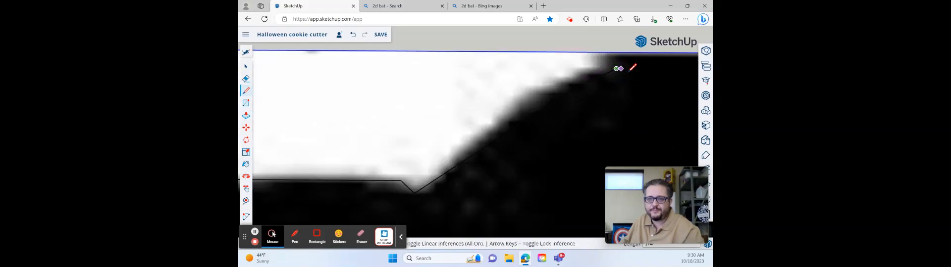
scroll(619, 67, "down", 3)
scroll(613, 98, "up", 3)
scroll(612, 99, "down", 4)
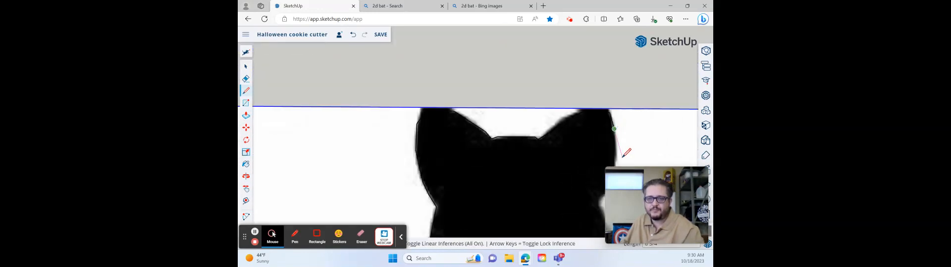
- Trace line segments down the outer edge of the right ear to where it meets the neck
scroll(558, 60, "up", 5)
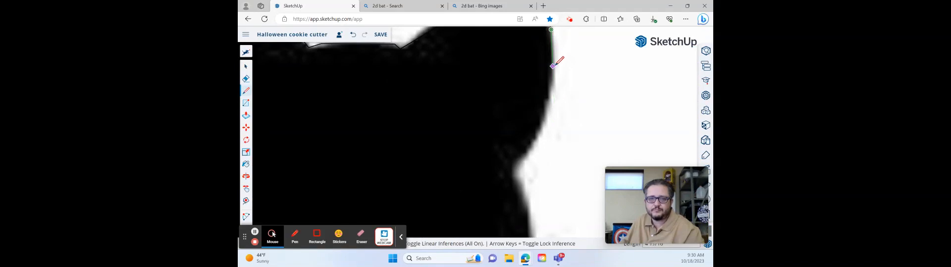
left_click(540, 130)
left_click(534, 177)
scroll(531, 183, "down", 3)
scroll(524, 190, "up", 3)
left_click(521, 194)
scroll(518, 198, "down", 3)
scroll(506, 207, "up", 3)
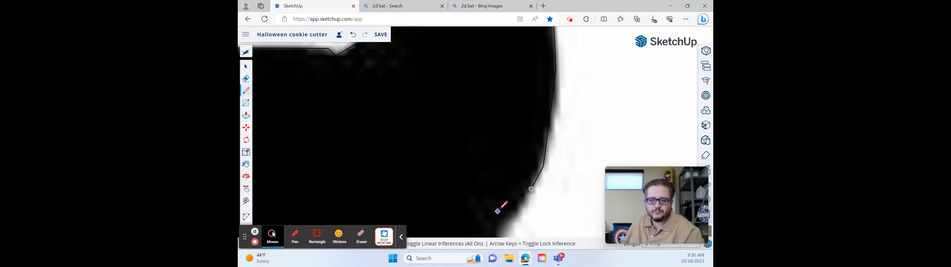
scroll(499, 168, "down", 4)
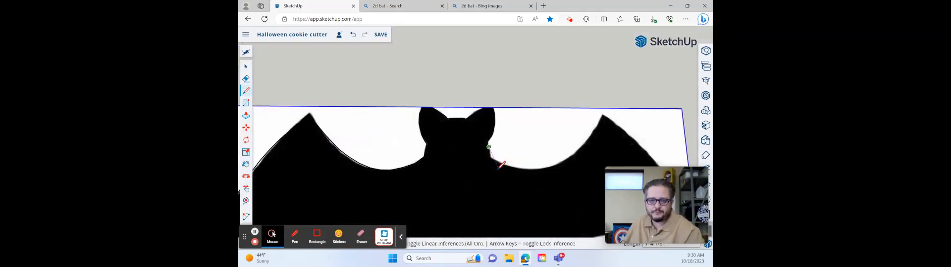
- Trace line segments down the right side of the neck and onto the start of the right wing's upper edge
scroll(499, 167, "up", 5)
scroll(530, 180, "down", 2)
scroll(535, 181, "up", 2)
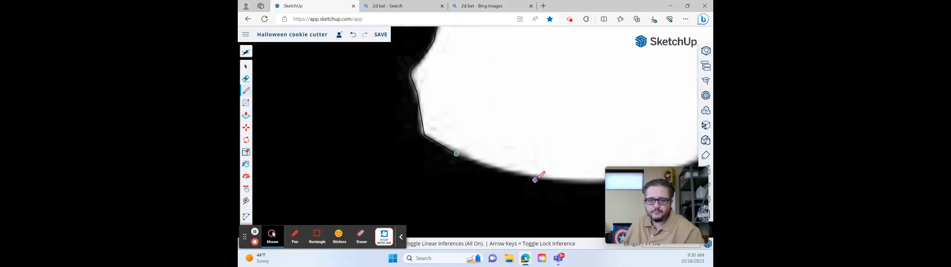
left_click(535, 179)
- Add a nearly flat line segment along the lowest part of the right wing's upper edge
scroll(560, 180, "down", 3)
scroll(534, 170, "down", 3)
scroll(559, 173, "up", 2)
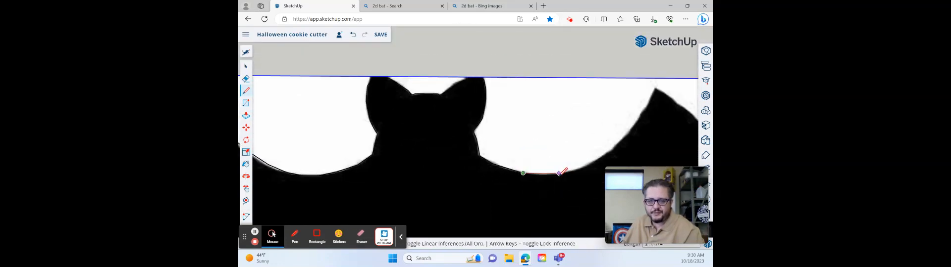
scroll(559, 172, "up", 3)
left_click(568, 170)
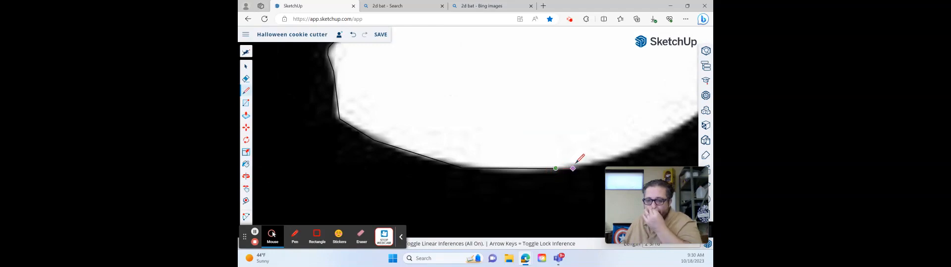
scroll(568, 169, "down", 2)
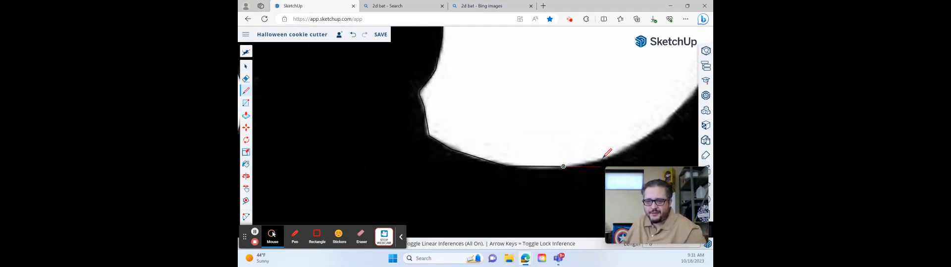
- Add two rising line segments along the right wing's upper edge, following the curve away from its lowest part
scroll(602, 158, "up", 2)
left_click(592, 163)
scroll(636, 152, "down", 5)
scroll(646, 149, "up", 5)
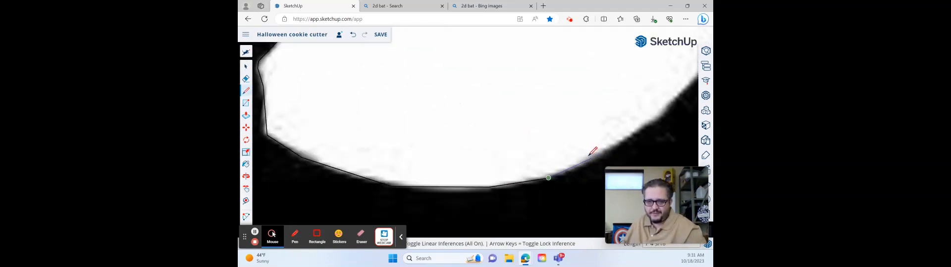
scroll(603, 152, "up", 2)
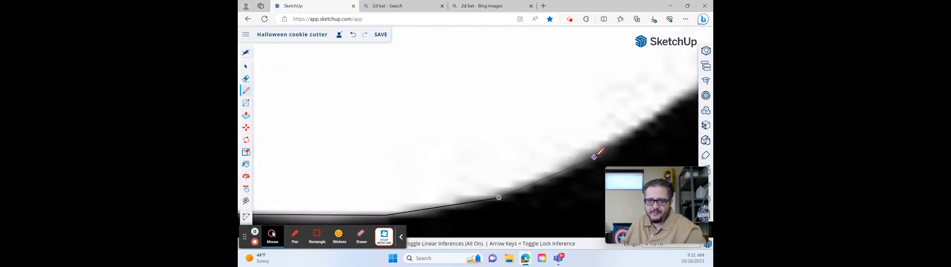
left_click(594, 157)
scroll(638, 164, "down", 5)
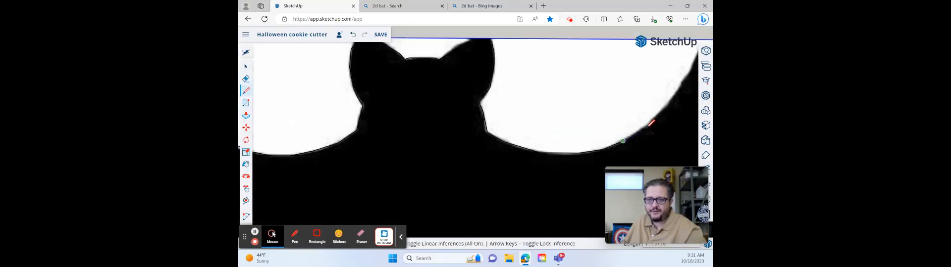
- Trace the rest of the right wing's upper edge with line segments up to the wing's top point
scroll(648, 129, "up", 2)
scroll(569, 89, "down", 5)
scroll(580, 90, "up", 4)
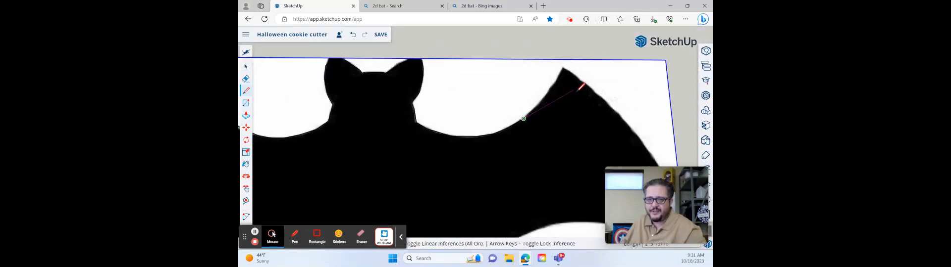
scroll(580, 88, "up", 2)
left_click(548, 37)
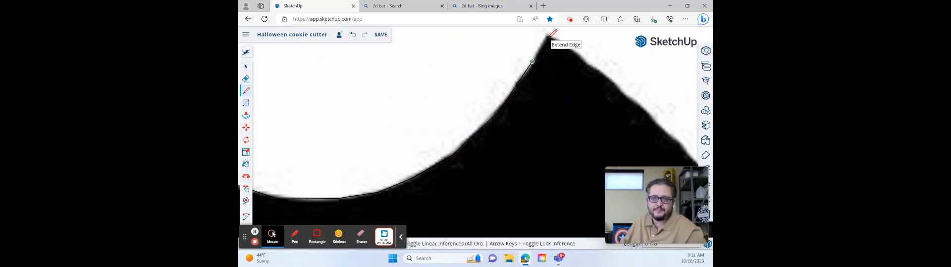
- Draw an arc along the right wing's outer edge from its top point to the lower outer tip
scroll(548, 37, "up", 2)
key("a")
left_click(548, 38)
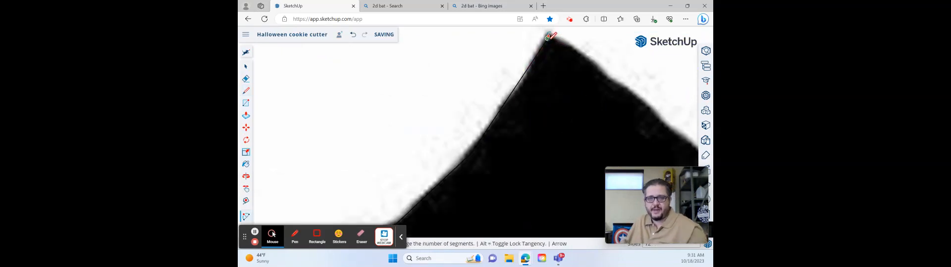
scroll(583, 61, "down", 6)
scroll(610, 134, "up", 5)
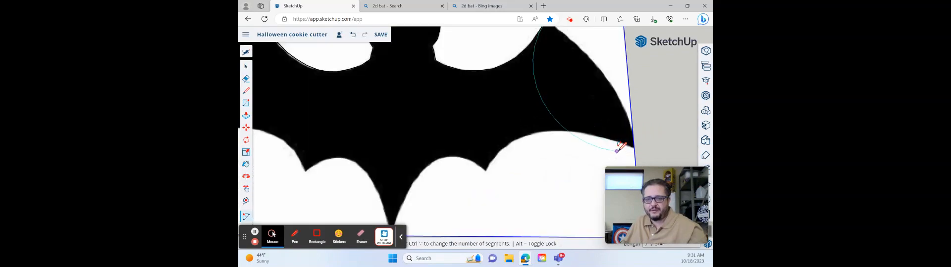
left_click(632, 147)
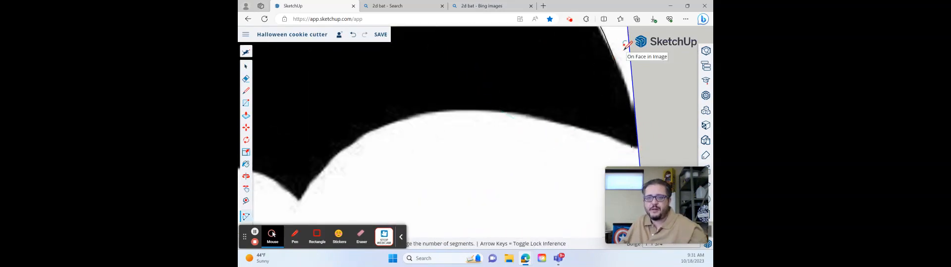
scroll(627, 45, "down", 5)
scroll(590, 40, "up", 5)
left_click(589, 39)
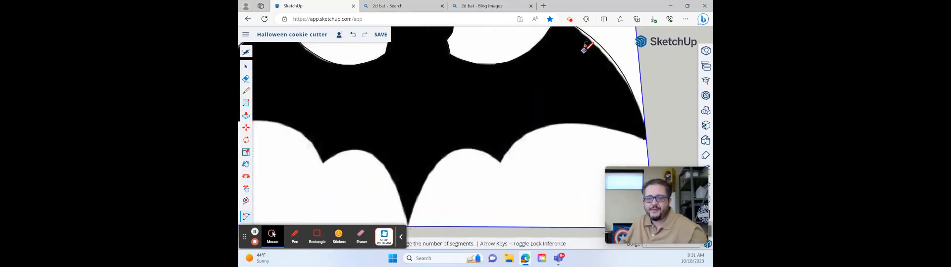
- Draw an arc along the right wing's lower edge between the scallop point and the outer tip
left_click(501, 163)
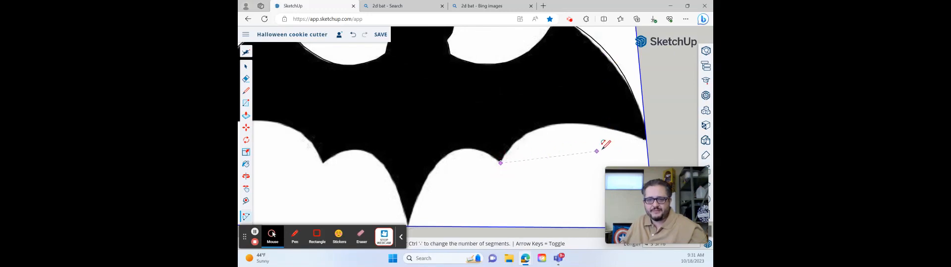
left_click(644, 138)
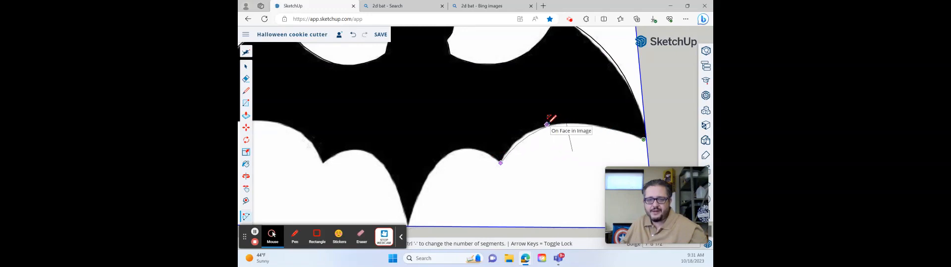
left_click(548, 123)
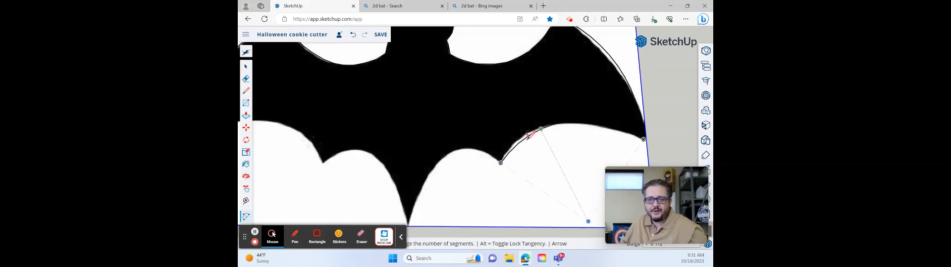
- Draw an arc over the small scallop between the right wing's lower point and the right side of the tail
left_click(501, 163)
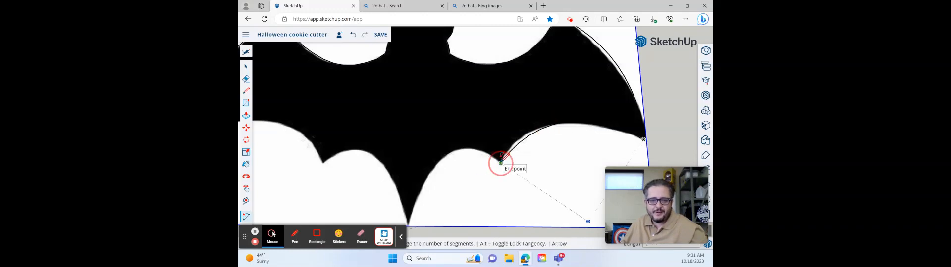
left_click(434, 166)
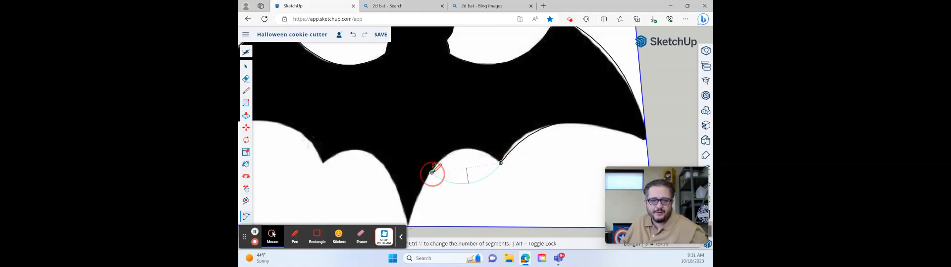
scroll(436, 166, "up", 5)
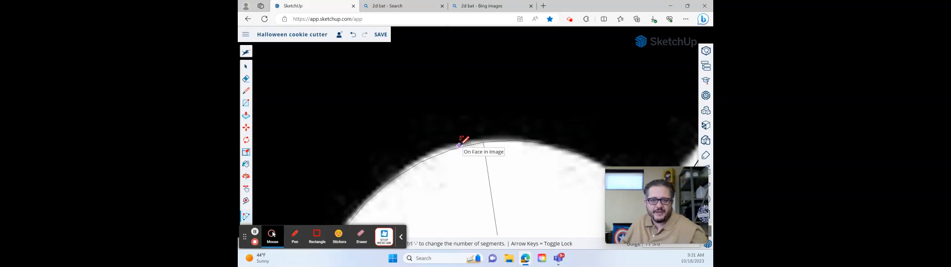
left_click(459, 145)
scroll(463, 149, "down", 5)
- Draw line segments down the tail's right side to its tip and back up its left side to the scallop
left_click(441, 170)
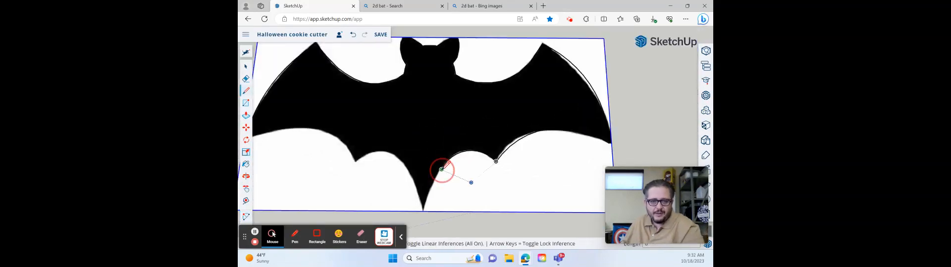
scroll(425, 211, "up", 5)
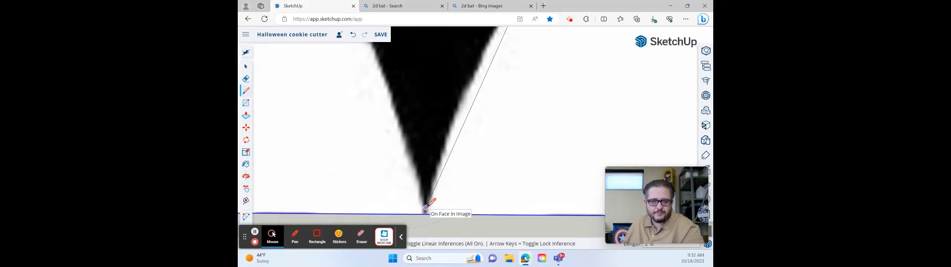
left_click(424, 211)
scroll(406, 164, "down", 5)
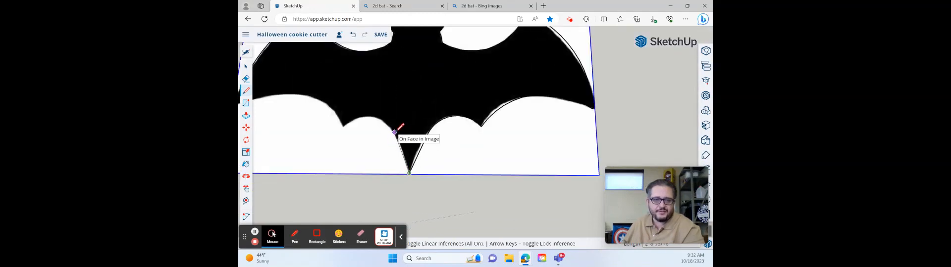
left_click(395, 132)
- Draw an arc over the small scallop from the tail's left side to the left wing's lower point
key("a")
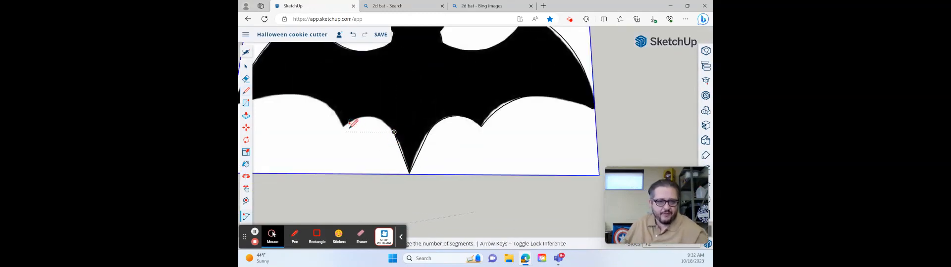
left_click(394, 133)
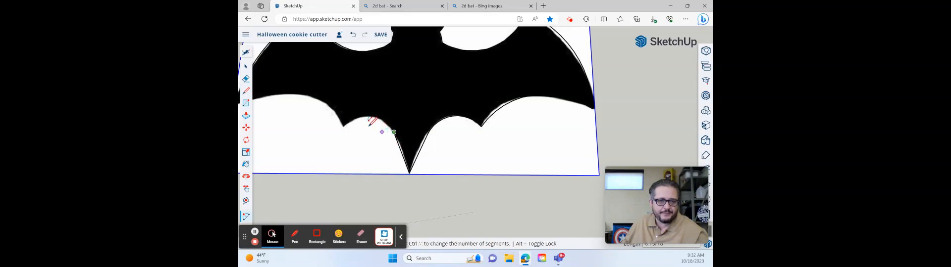
left_click(345, 131)
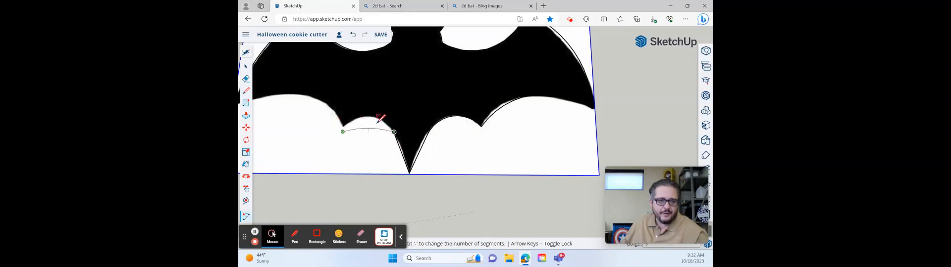
scroll(379, 125, "up", 3)
scroll(381, 118, "up", 2)
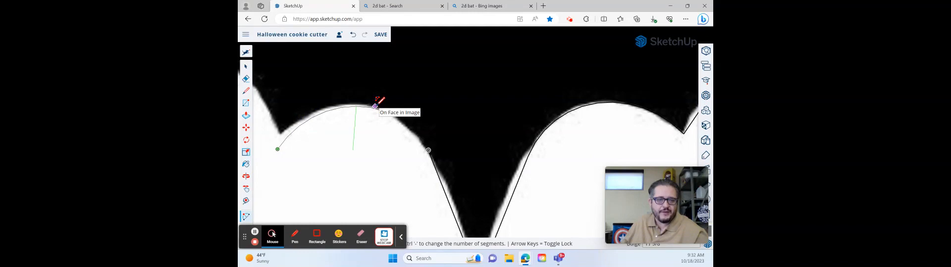
left_click(375, 107)
scroll(375, 106, "down", 5)
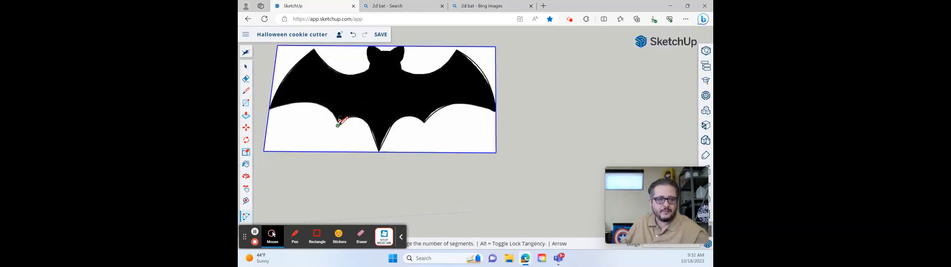
left_click(336, 122)
scroll(265, 105, "up", 4)
scroll(271, 96, "up", 3)
scroll(278, 85, "down", 4)
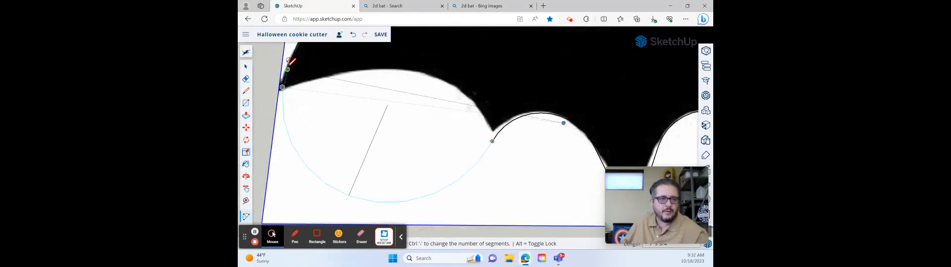
scroll(292, 74, "up", 3)
scroll(297, 67, "down", 3)
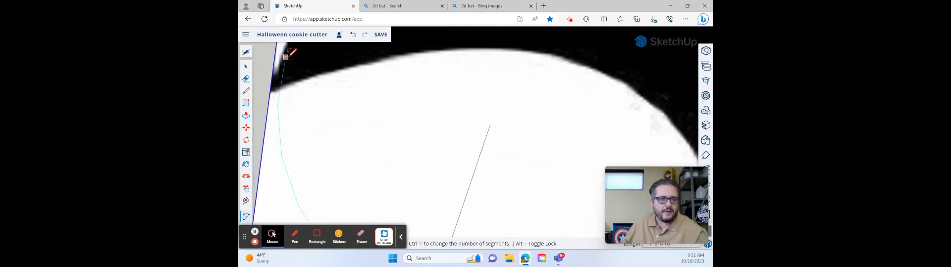
key("l")
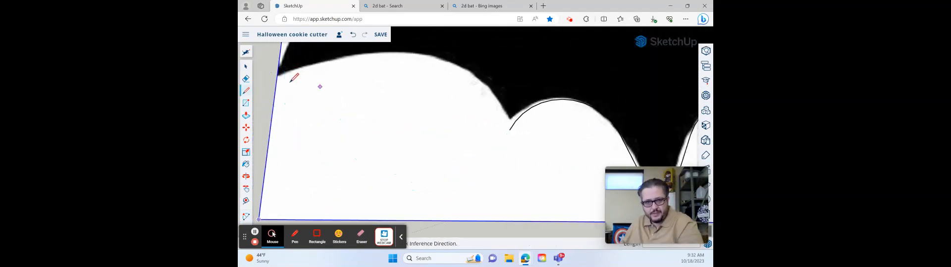
scroll(290, 82, "down", 5)
scroll(291, 57, "up", 4)
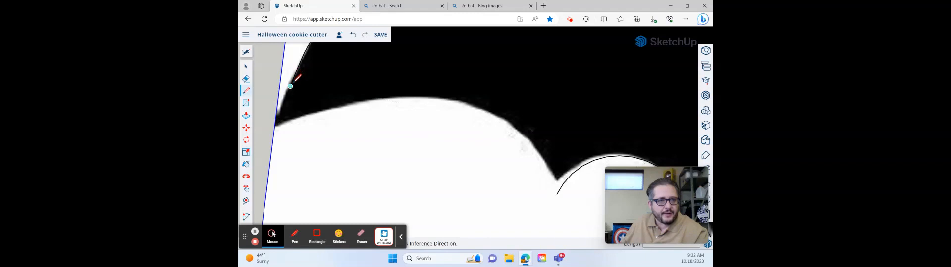
- Draw an arc along the left wing's lower edge between the outer wing tip and the small scallop's endpoint
key("a")
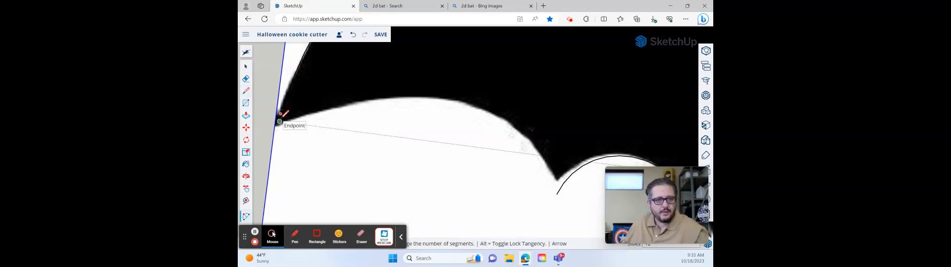
left_click(280, 121)
left_click(556, 194)
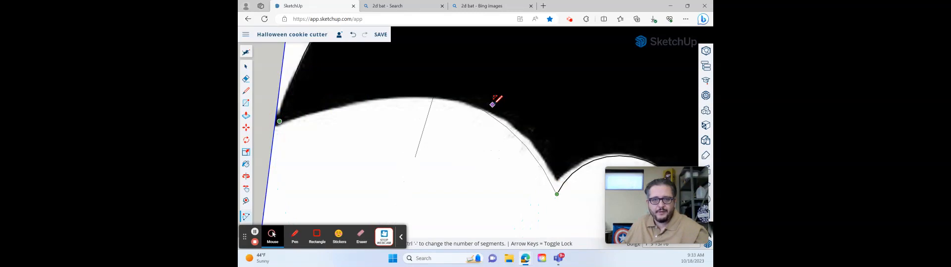
left_click(492, 105)
- Delete the reference image behind the traced outline, keeping only the bat-shaped face
scroll(493, 105, "down", 3)
scroll(489, 104, "down", 2)
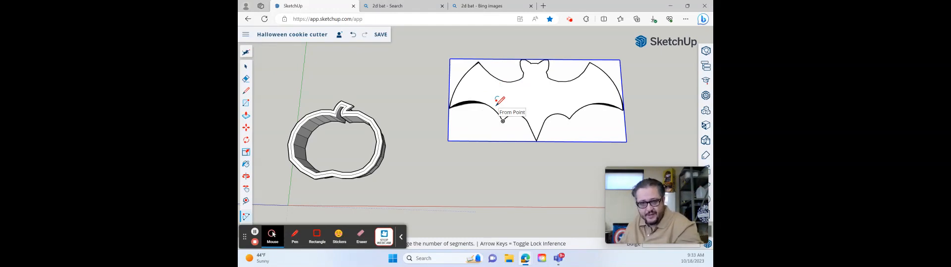
middle_click_drag(544, 94, 534, 106)
scroll(535, 106, "up", 3)
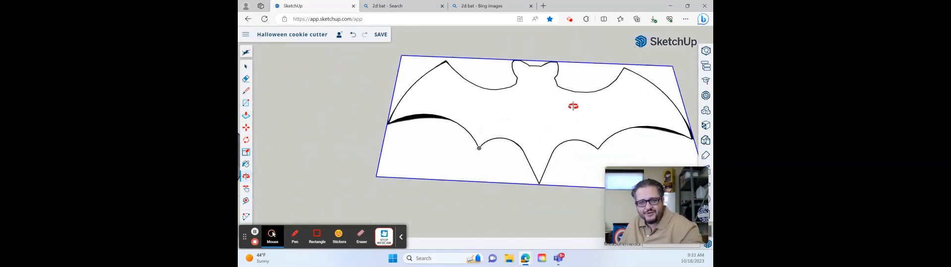
scroll(573, 106, "down", 3)
key("space")
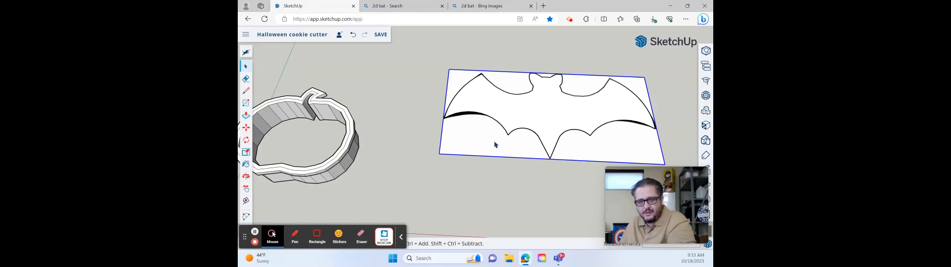
key("Delete")
middle_click_drag(572, 98, 620, 92)
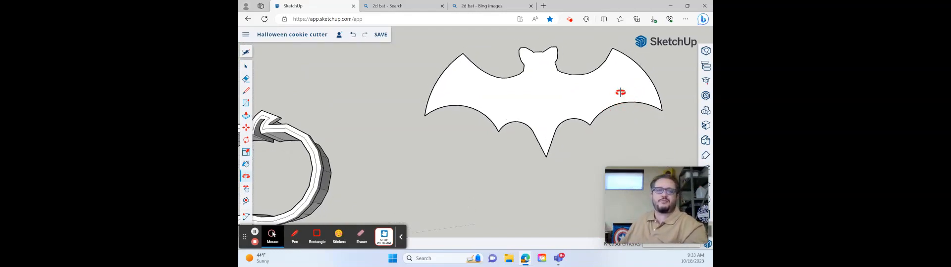
scroll(299, 138, "down", 3)
scroll(263, 157, "up", 5)
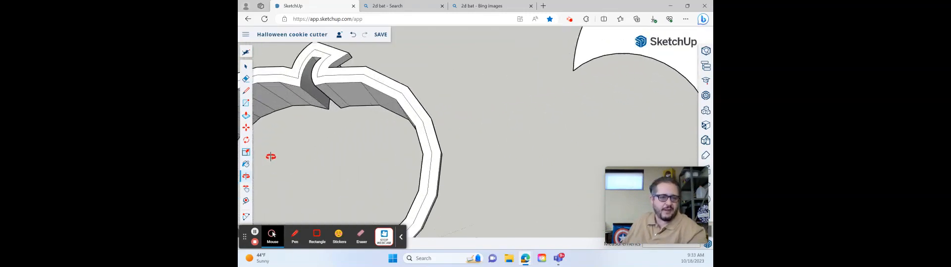
scroll(272, 156, "down", 6)
scroll(434, 113, "up", 3)
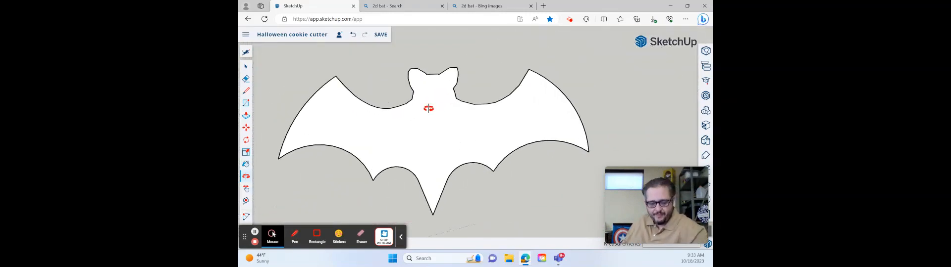
scroll(427, 108, "down", 1)
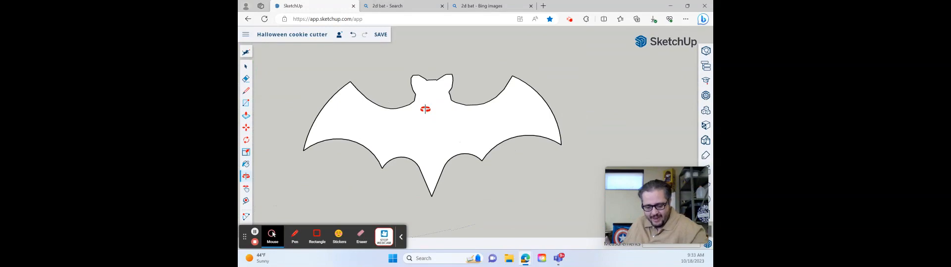
key("f")
left_click(428, 119)
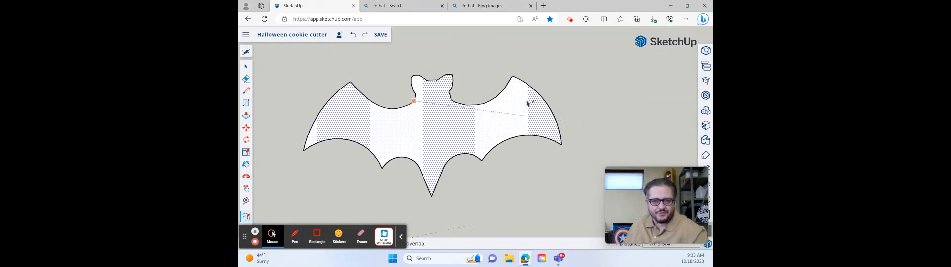
key("space")
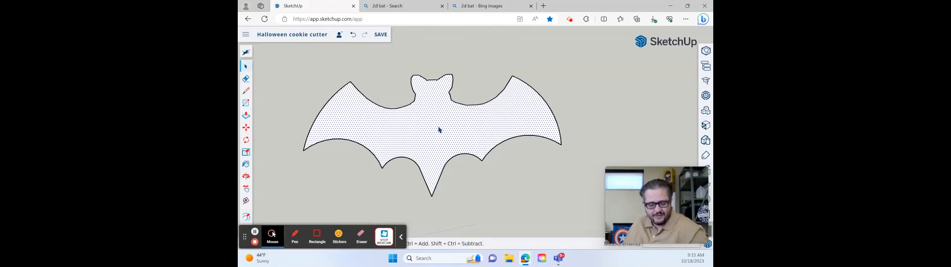
- Offset the bat face's outline slightly outward and delete the inner face, leaving a thin band around the silhouette
key("f")
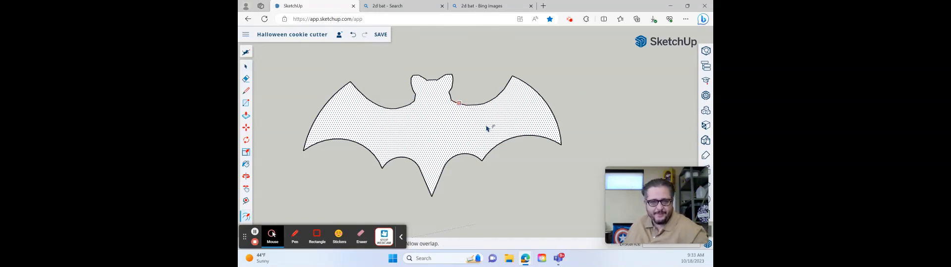
left_click(438, 127)
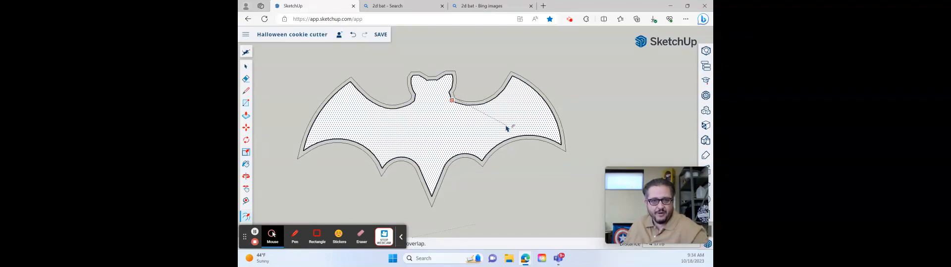
left_click(506, 127)
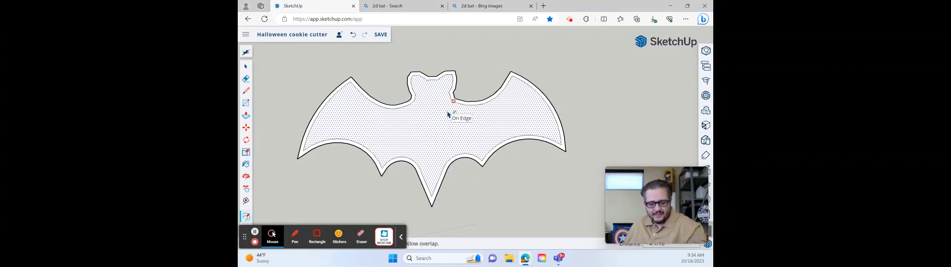
key("space")
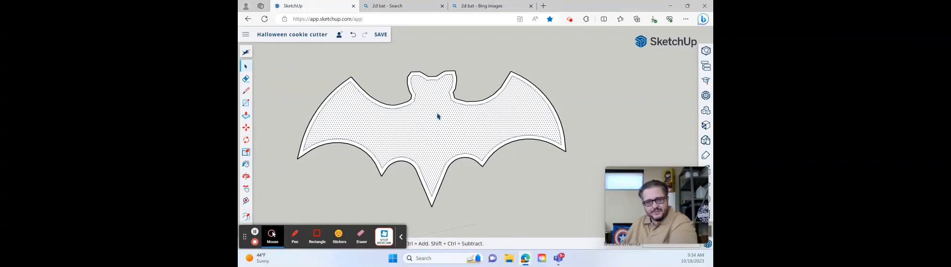
key("Delete")
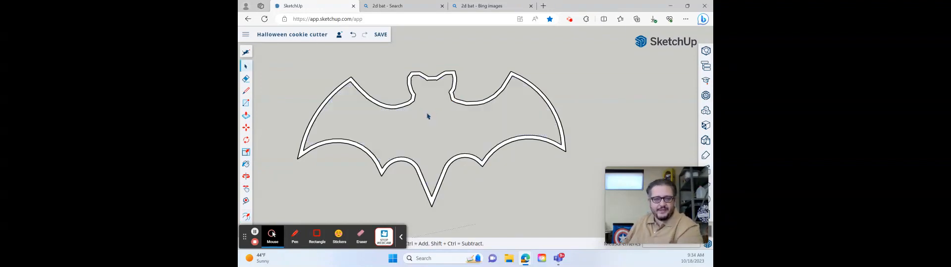
- Push/Pull the thin bat-shaped band upward to form the cookie cutter's wall
left_click_drag(455, 139, 436, 162)
key("p")
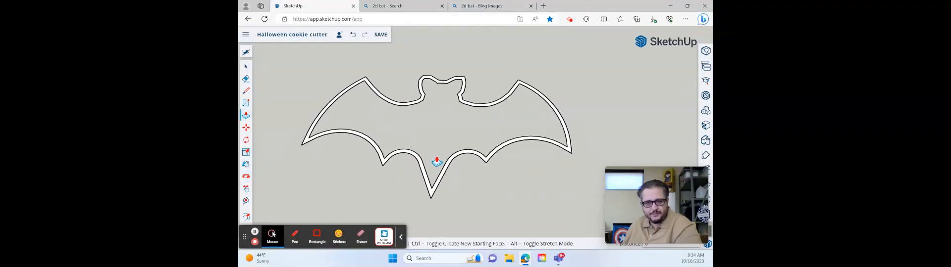
left_click(441, 170)
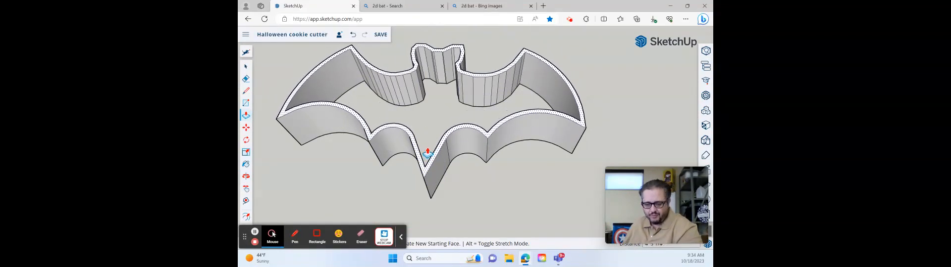
left_click(427, 151)
- Examine the extruded bat cutter from several angles and compare it with the pumpkin cutter's rim
middle_click_drag(437, 136, 531, 93)
mouse_move(531, 93)
left_mouse_down()
mouse_move(508, 83)
mouse_move(533, 90)
left_mouse_up()
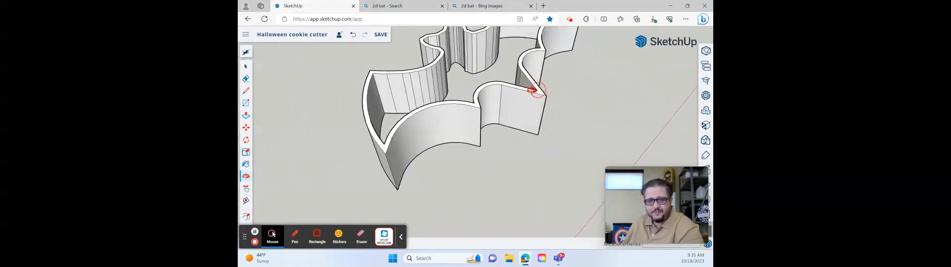
left_click_drag(477, 97, 366, 157)
scroll(393, 137, "down", 5)
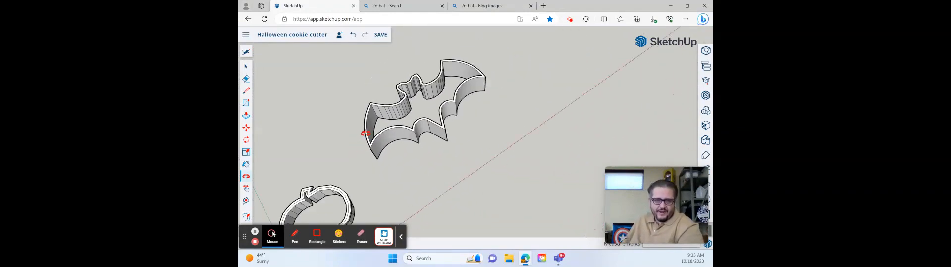
scroll(342, 165, "up", 6)
left_click_drag(389, 163, 354, 126)
scroll(388, 134, "up", 4)
scroll(530, 82, "down", 5)
scroll(569, 61, "up", 5)
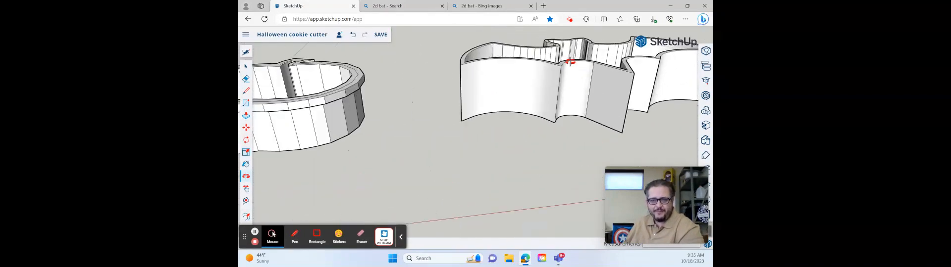
left_click_drag(570, 60, 557, 90)
scroll(575, 73, "down", 5)
scroll(594, 71, "down", 3)
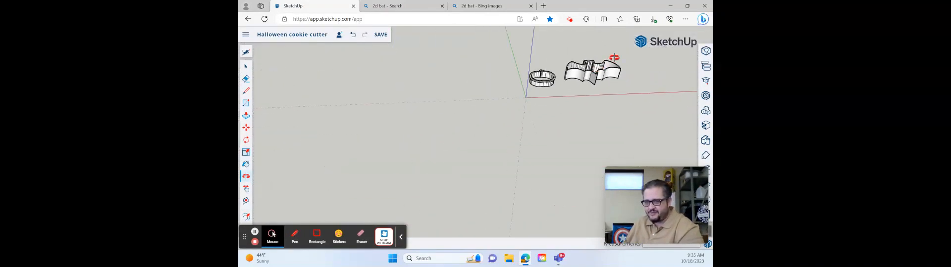
scroll(595, 70, "up", 10)
scroll(566, 90, "down", 2)
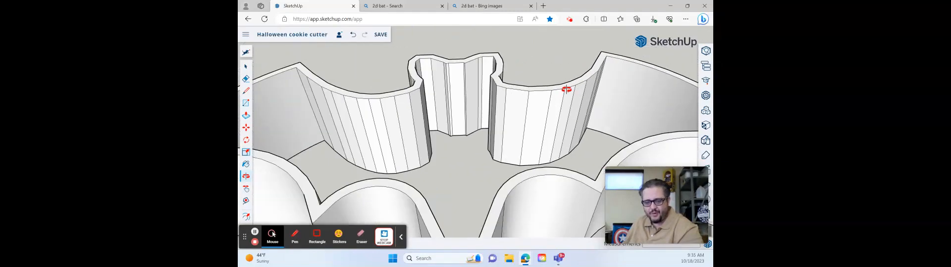
scroll(566, 89, "down", 2)
scroll(563, 89, "up", 2)
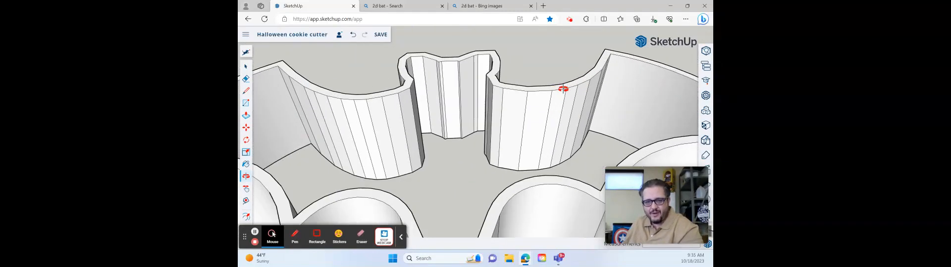
- Offset the outer edge of the bat wall's top face slightly outward to outline a rim
key("space")
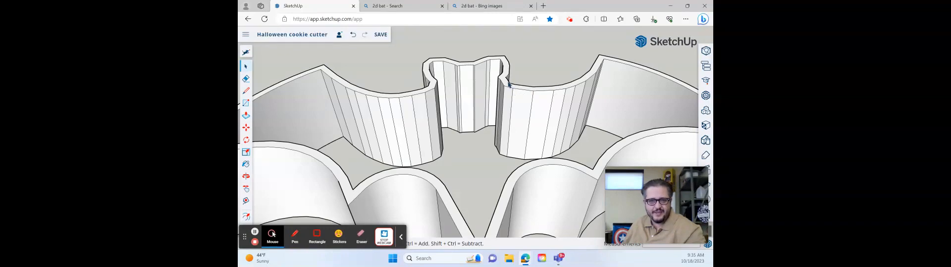
left_click(505, 83)
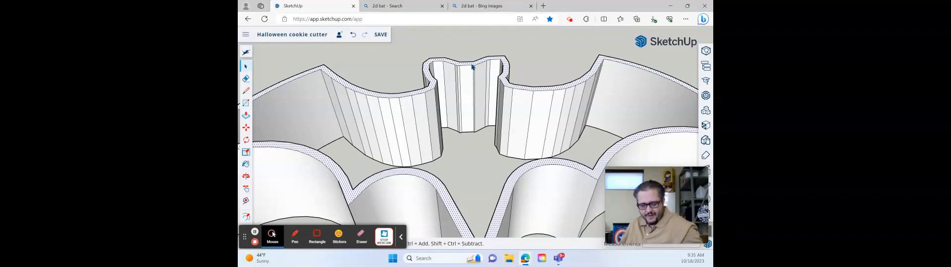
key("f")
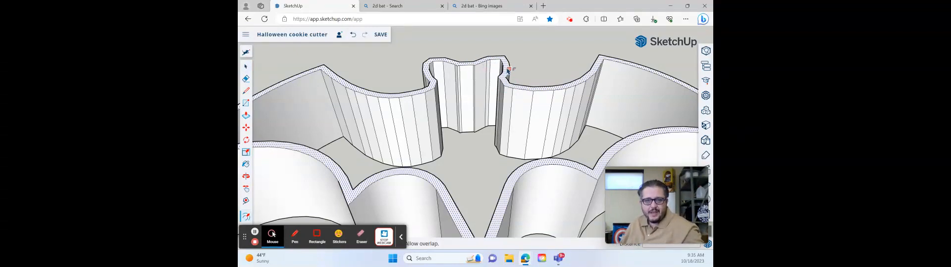
left_click(508, 70)
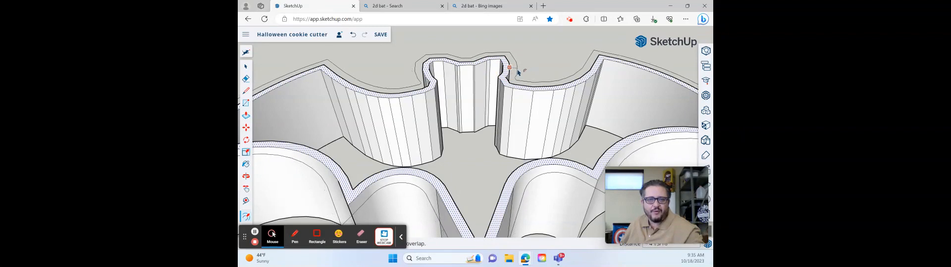
left_click(518, 74)
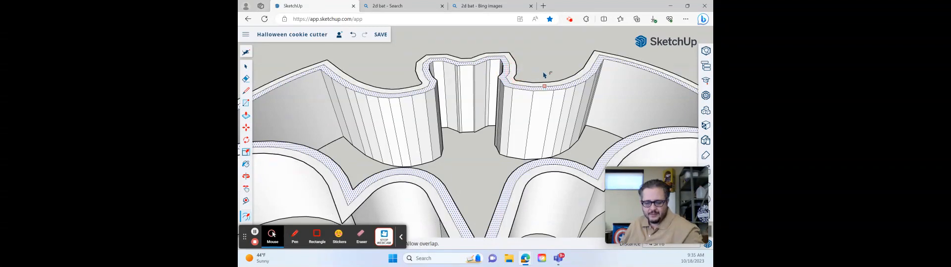
- Push/Pull the outer rim band on the bat wall's top slightly upward, along the whole silhouette
middle_click_drag(565, 76, 556, 140)
key("p")
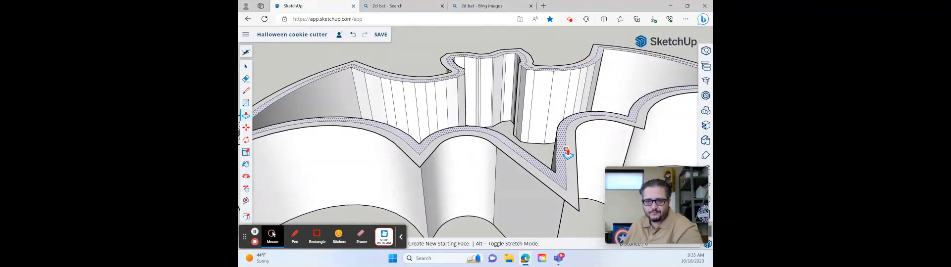
left_click(571, 151)
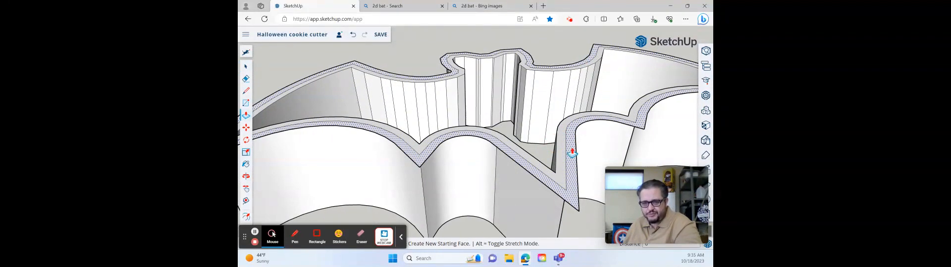
left_click(572, 152)
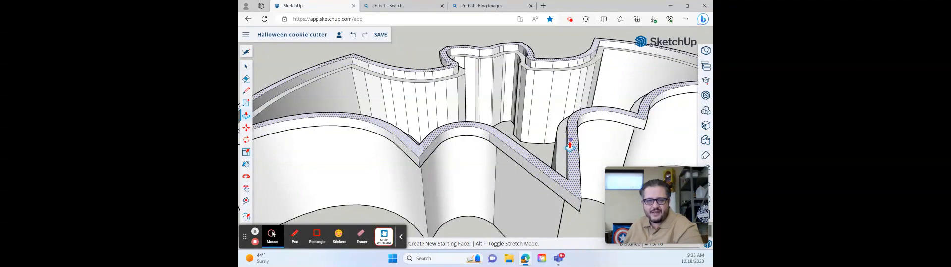
- Push/Pull the recessed inner band of the bat wall up to the level of the raised outer rim
key("space")
left_click(563, 149)
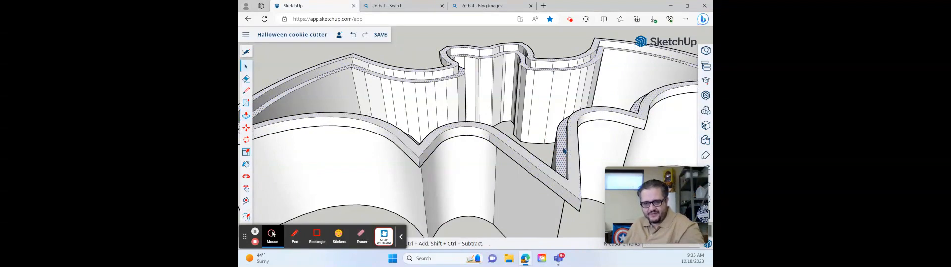
key("p")
left_click(565, 149)
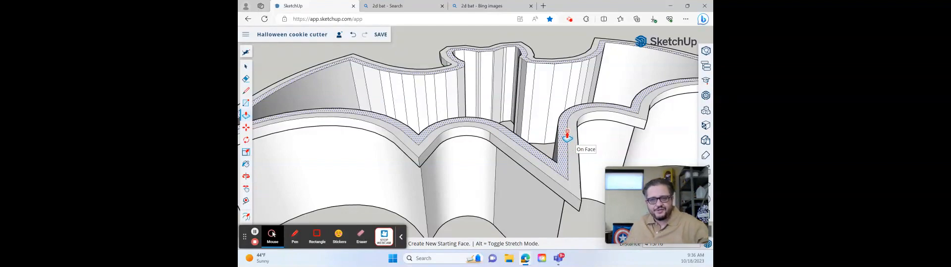
- Scale the entire bat cutter down uniformly from a corner to a size closer to the pumpkin cutter's, and clear the selection
middle_click_drag(560, 144, 502, 113)
scroll(495, 84, "down", 10)
scroll(497, 94, "up", 5)
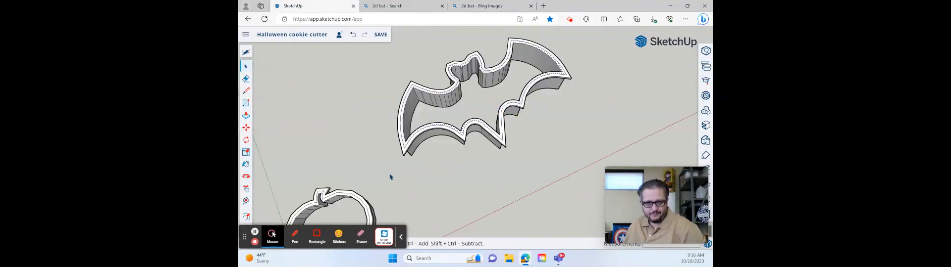
triple_click(422, 143)
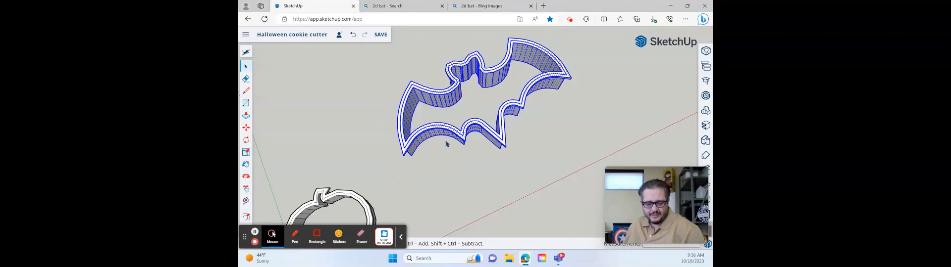
key("s")
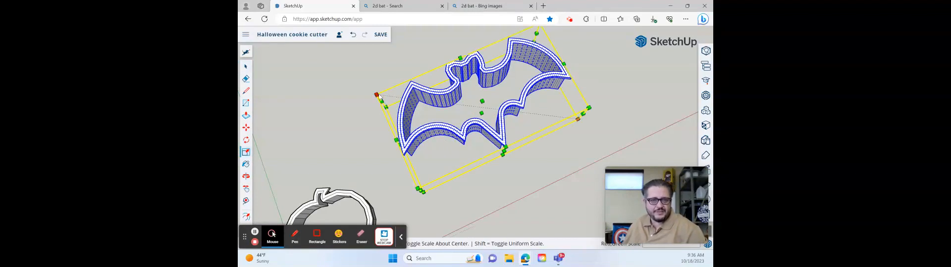
left_click_drag(378, 94, 407, 102)
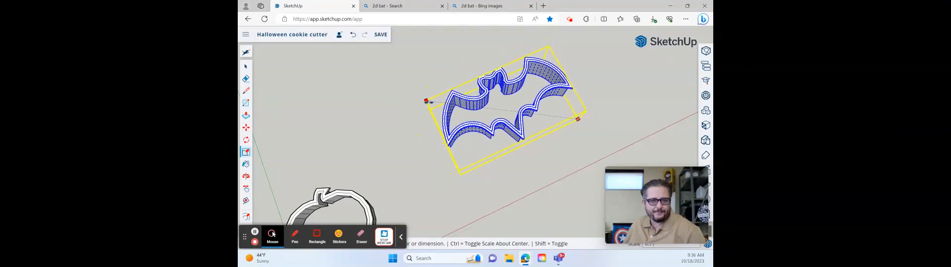
left_click_drag(429, 102, 430, 103)
middle_click_drag(471, 144, 481, 106)
key("space")
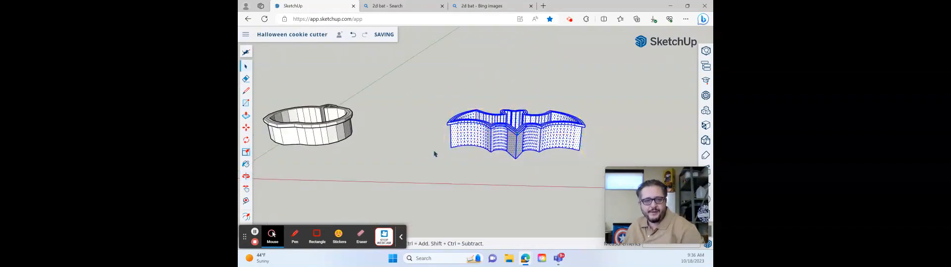
left_click(436, 153)
middle_click_drag(525, 159, 480, 111)
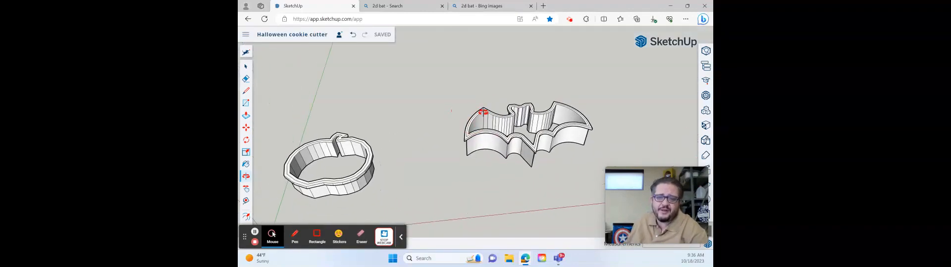